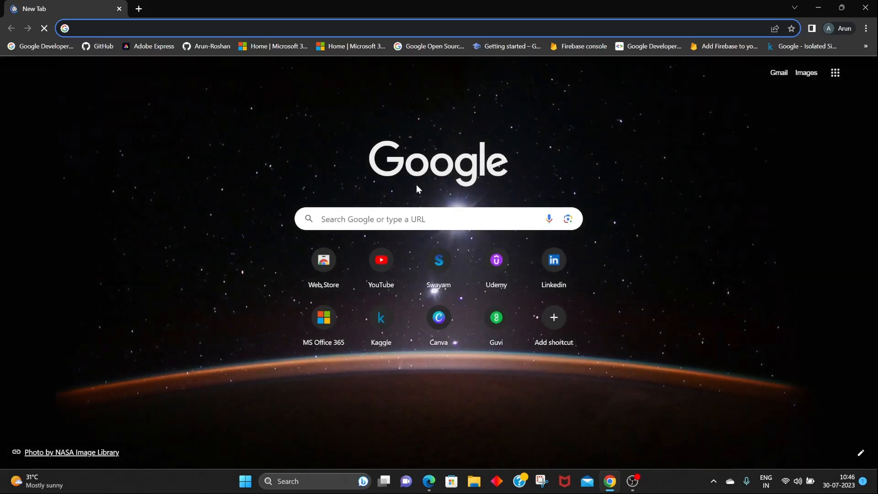
# Search Google for "android studio download" and open the Android Developers download page.
pyautogui.click(417, 219)
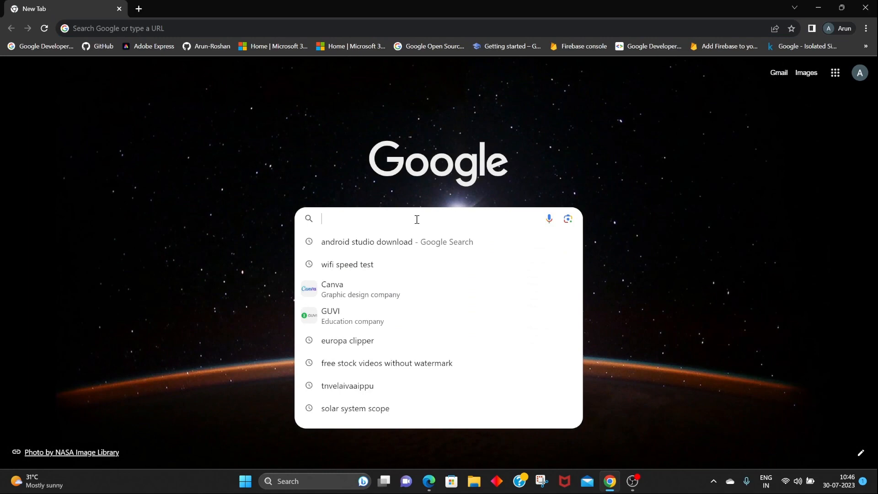
pyautogui.click(407, 241)
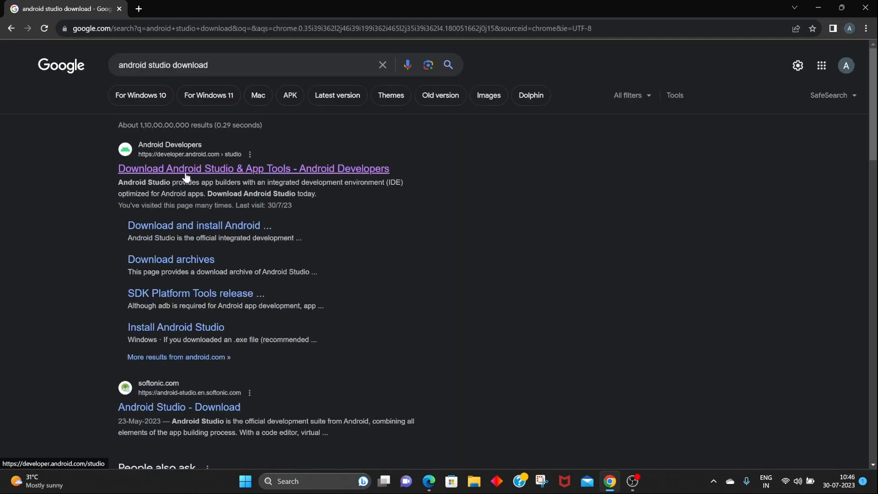
pyautogui.click(186, 176)
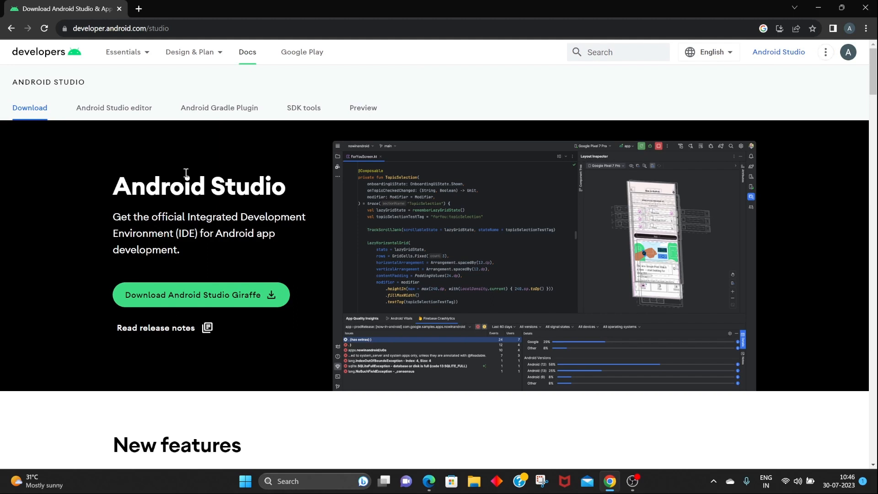
# Accept the terms and conditions and download Android Studio Giraffe 2022.3.1 for Windows.
pyautogui.click(167, 293)
pyautogui.scroll(-1, 188, 343)
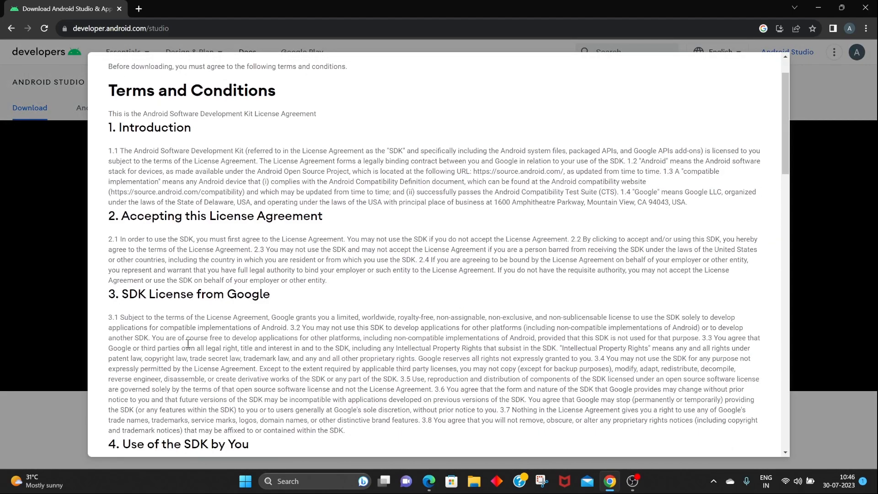
pyautogui.scroll(-20, 188, 343)
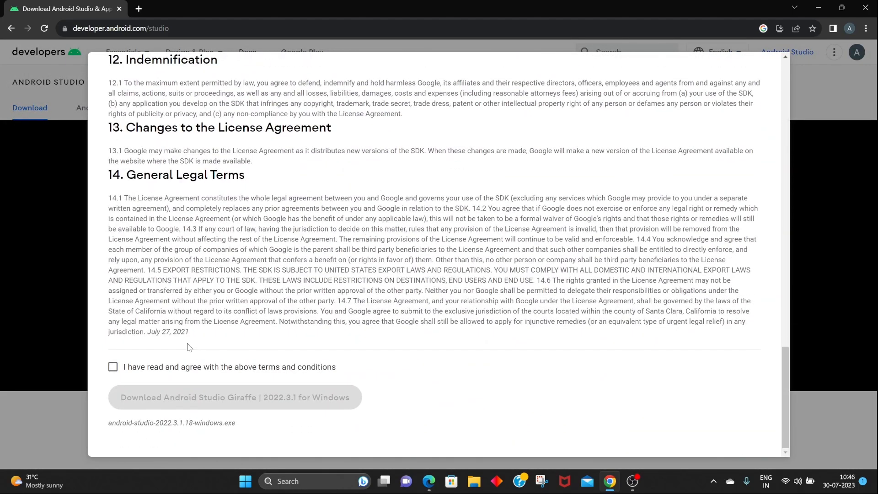
pyautogui.click(113, 367)
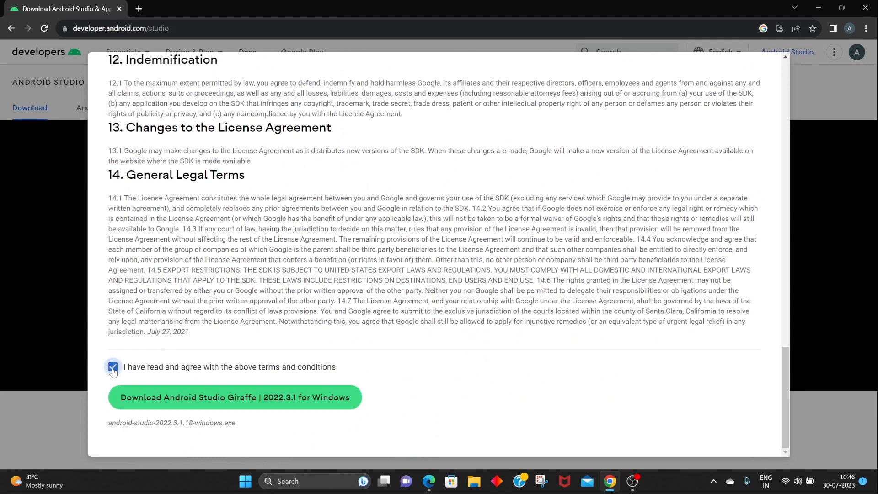
pyautogui.click(192, 398)
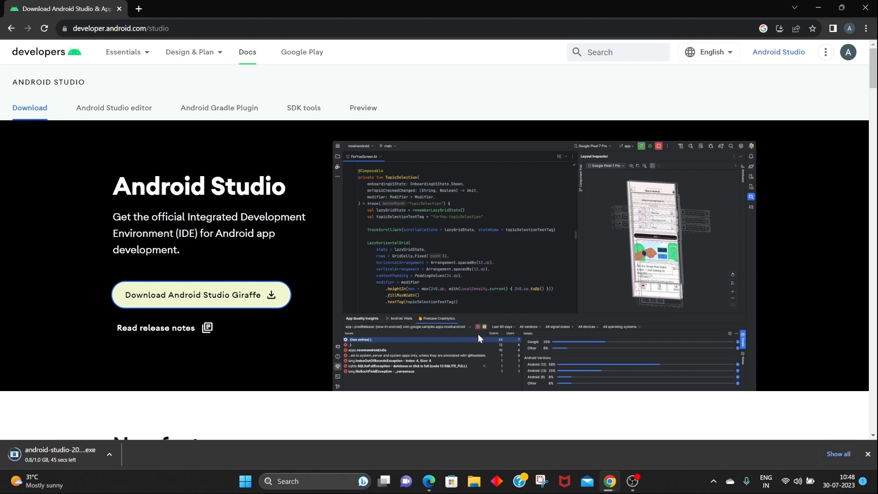
# Scroll through the Android Studio page to browse its new and core features.
pyautogui.scroll(-6, 478, 334)
pyautogui.scroll(-6, 478, 339)
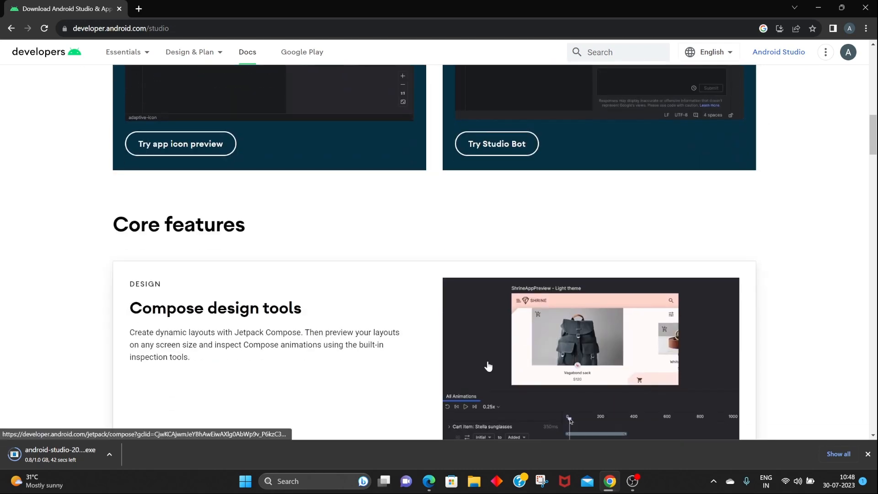
pyautogui.scroll(-4, 487, 366)
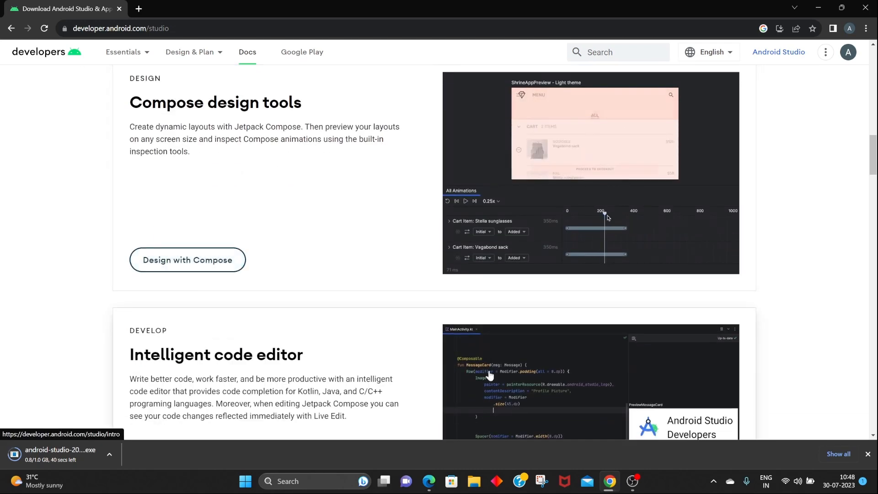
pyautogui.scroll(-2, 489, 375)
pyautogui.scroll(-2, 489, 379)
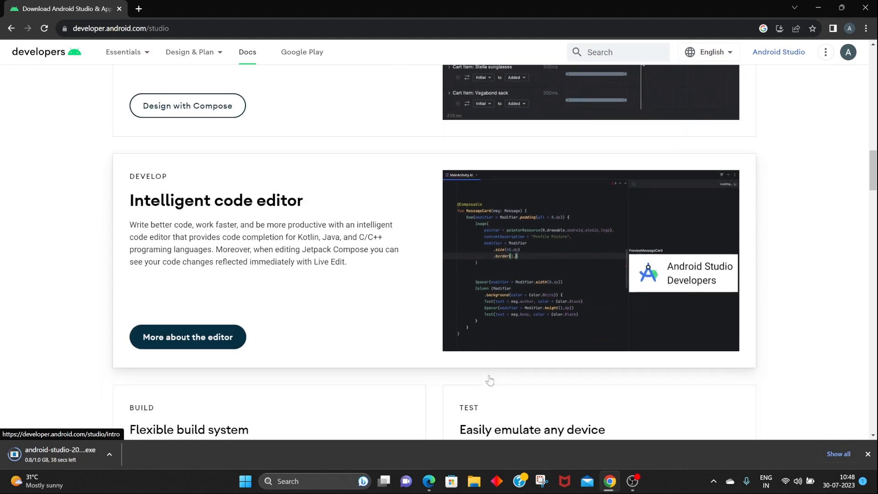
pyautogui.scroll(-7, 491, 379)
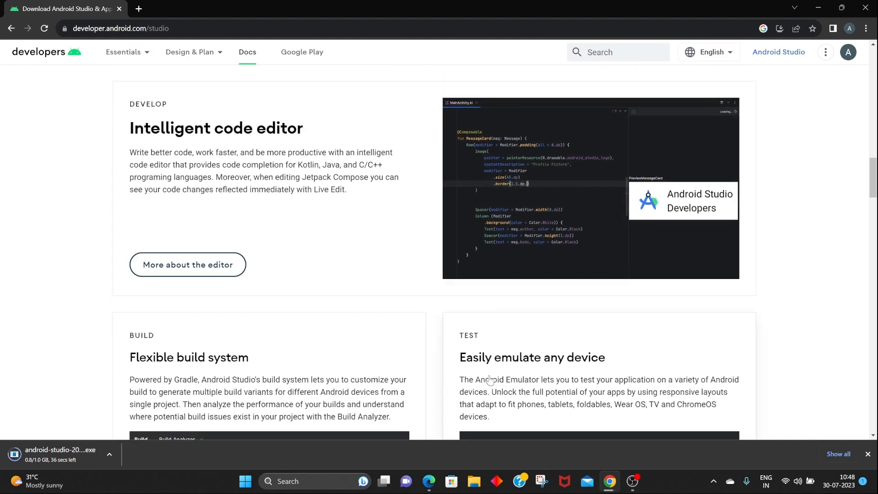
pyautogui.scroll(-3, 489, 379)
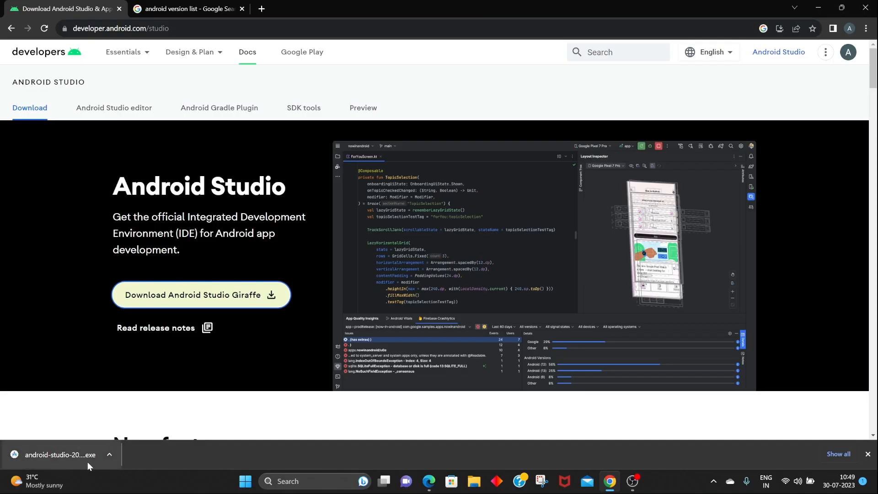
# Run the downloaded installer and confirm uninstalling the previously installed Android Studio version.
pyautogui.click(87, 461)
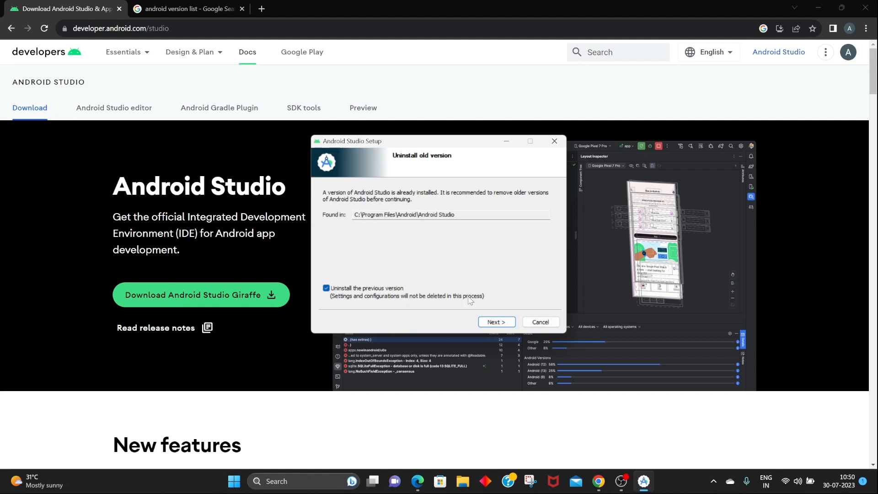
pyautogui.click(486, 322)
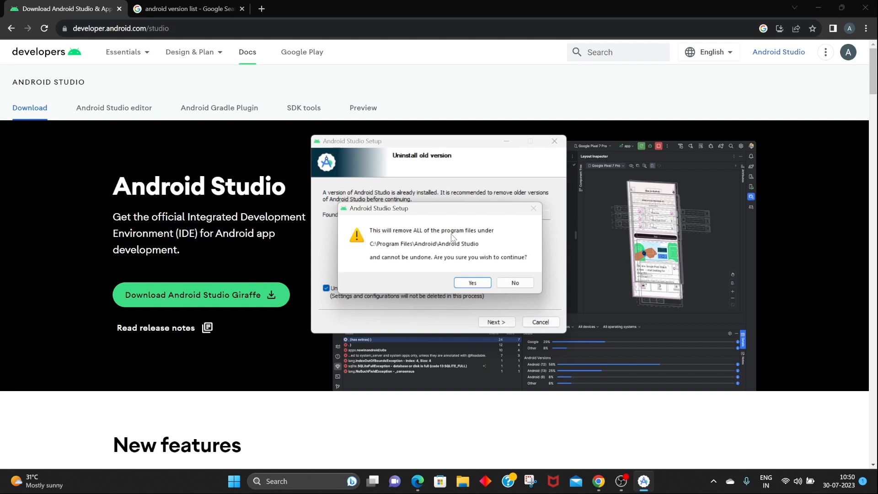
pyautogui.click(472, 282)
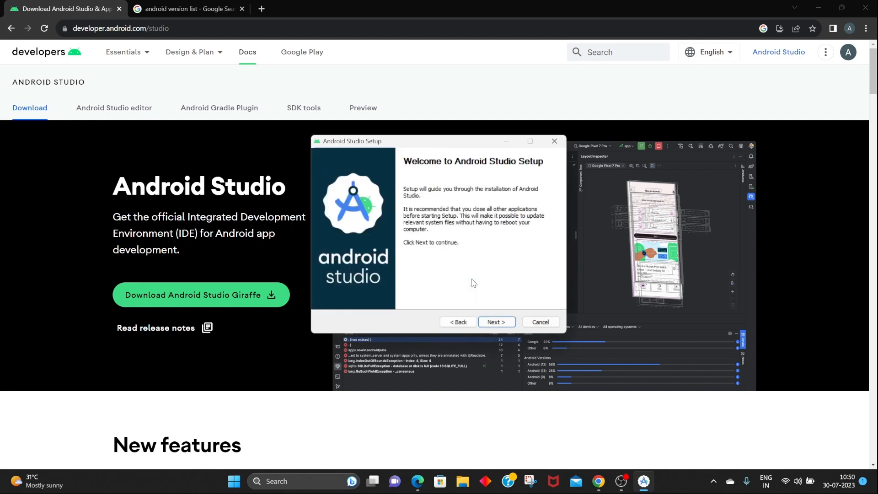
# Complete the setup wizard with default components, install location and Start Menu folder, then finish and start Android Studio.
pyautogui.click(507, 325)
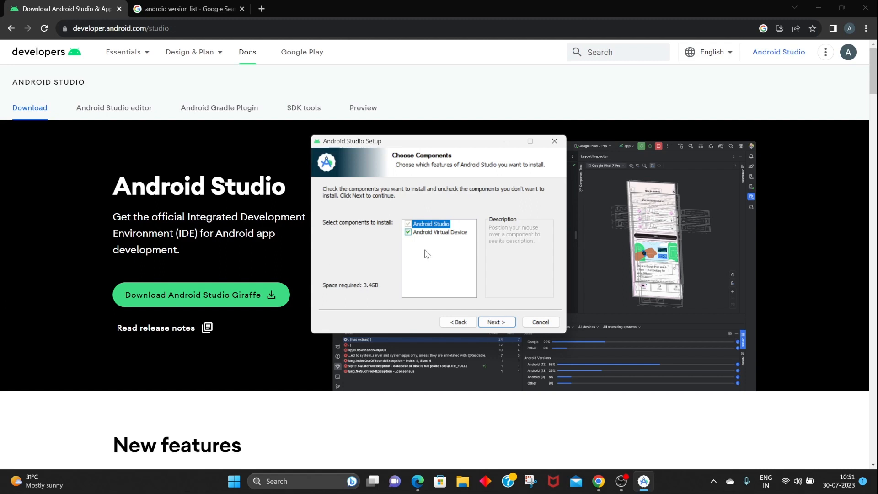
pyautogui.click(489, 322)
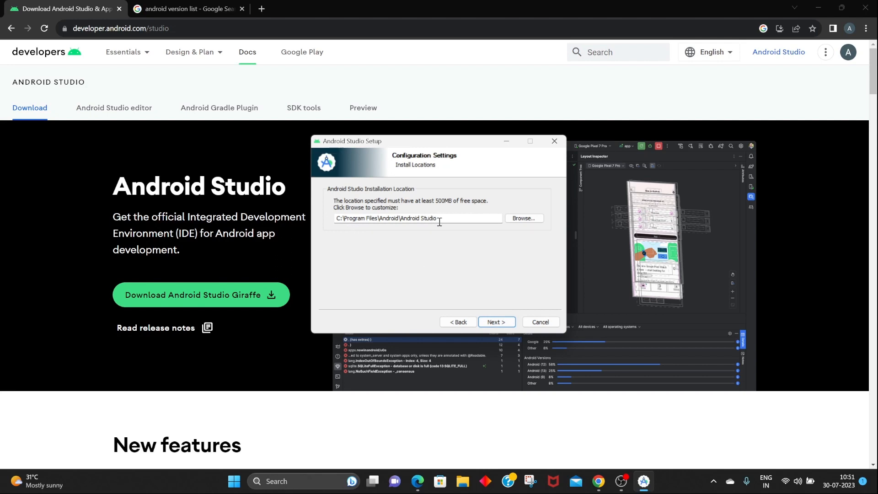
pyautogui.click(502, 326)
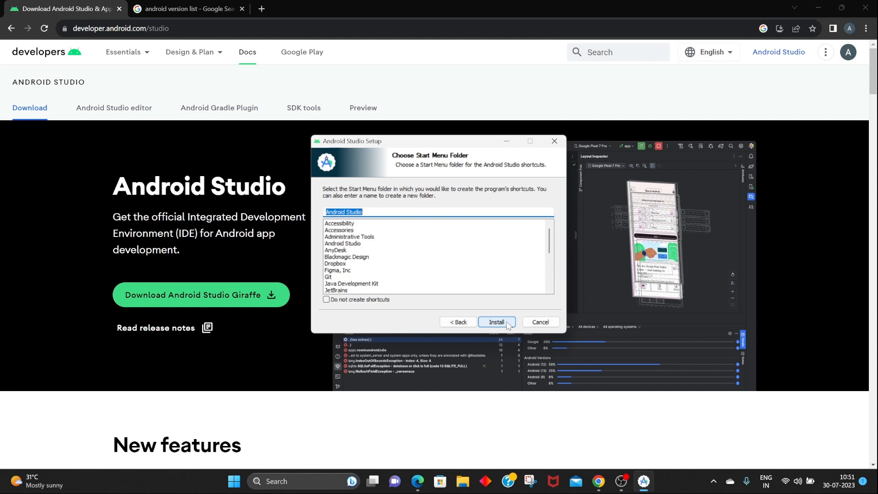
pyautogui.click(508, 326)
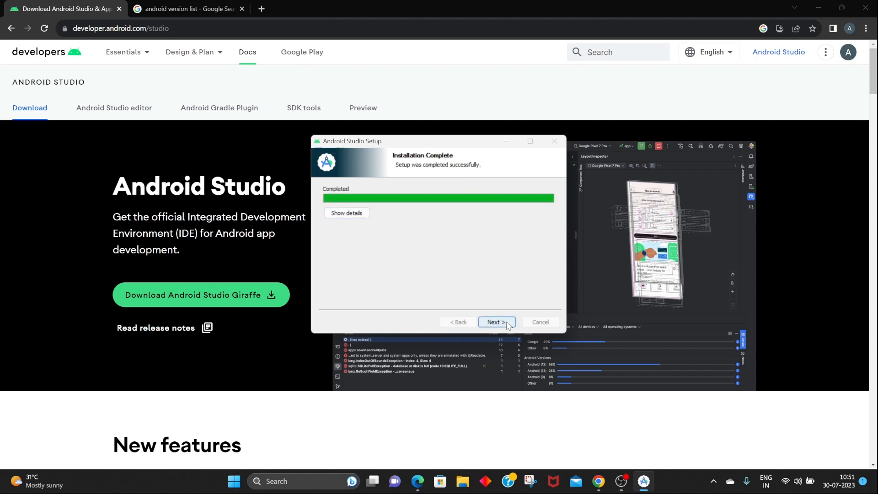
pyautogui.click(496, 322)
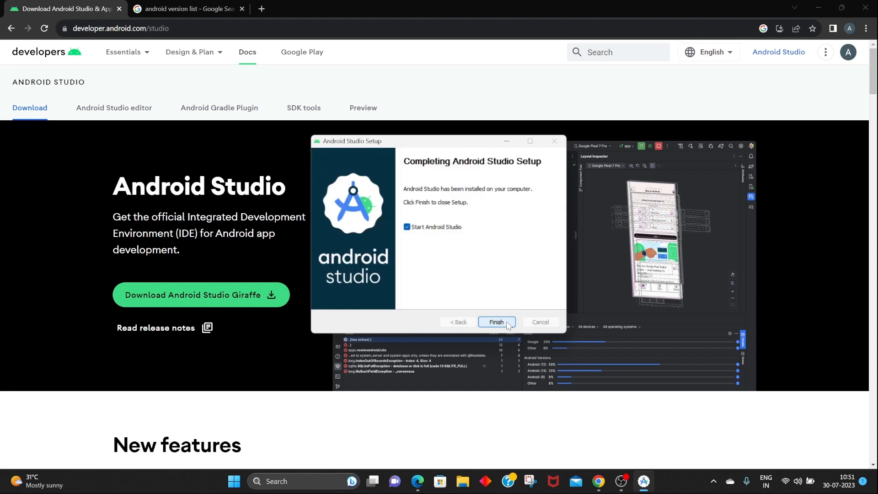
pyautogui.click(507, 323)
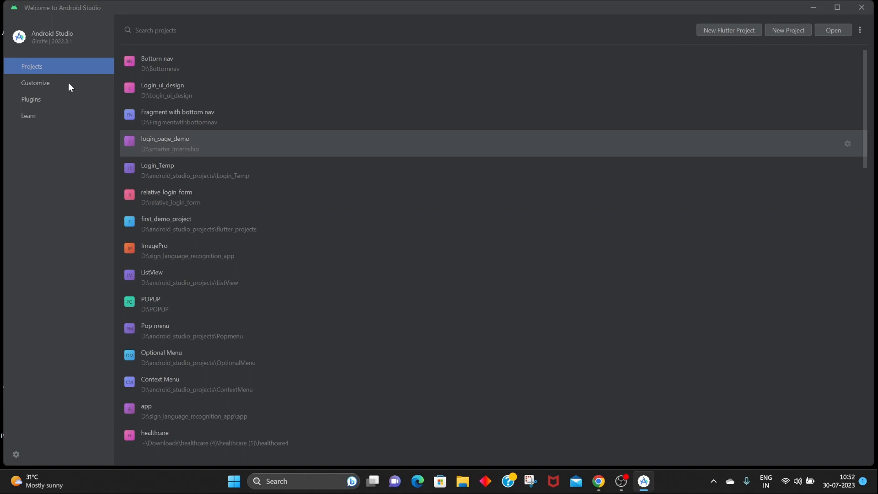
# Try the IntelliJ Light and Windows 10 Light colour themes under Customize, then switch back to Darcula.
pyautogui.click(61, 83)
pyautogui.click(184, 57)
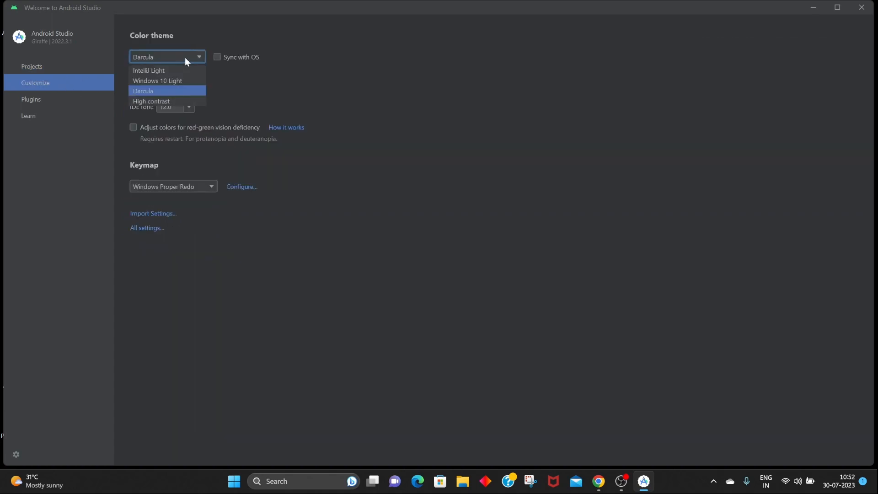
pyautogui.click(188, 67)
pyautogui.click(193, 53)
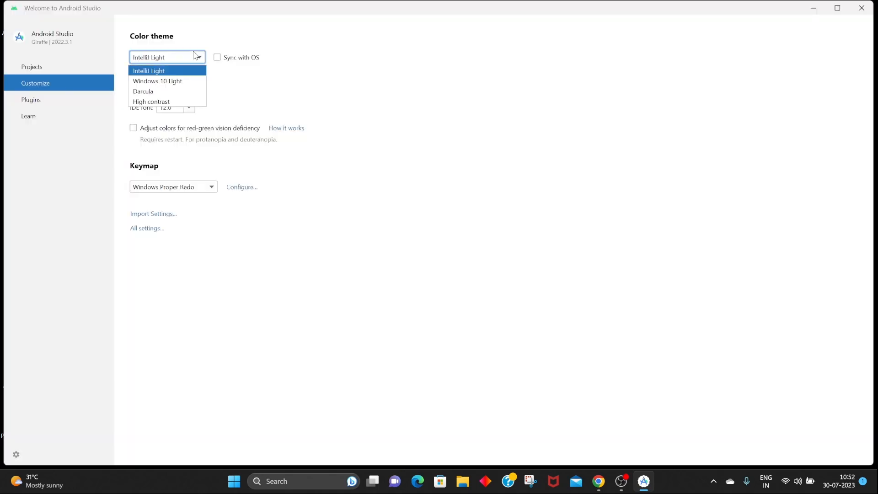
pyautogui.click(188, 78)
pyautogui.click(191, 61)
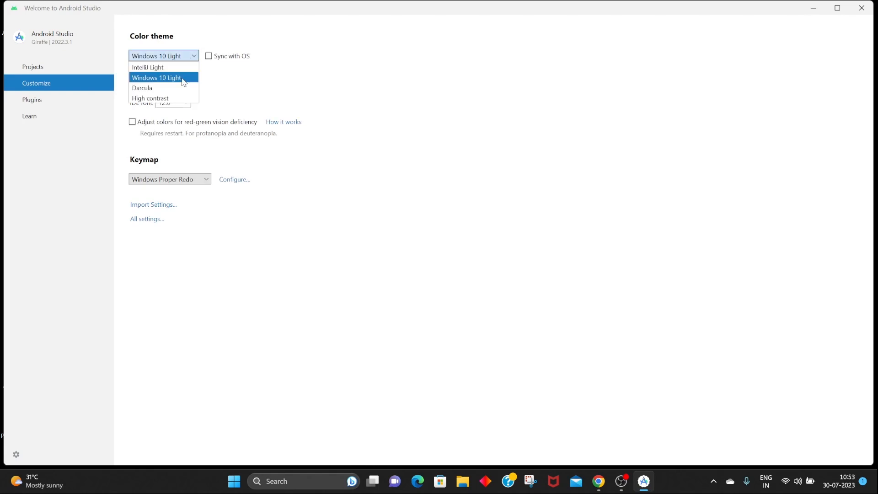
pyautogui.click(183, 88)
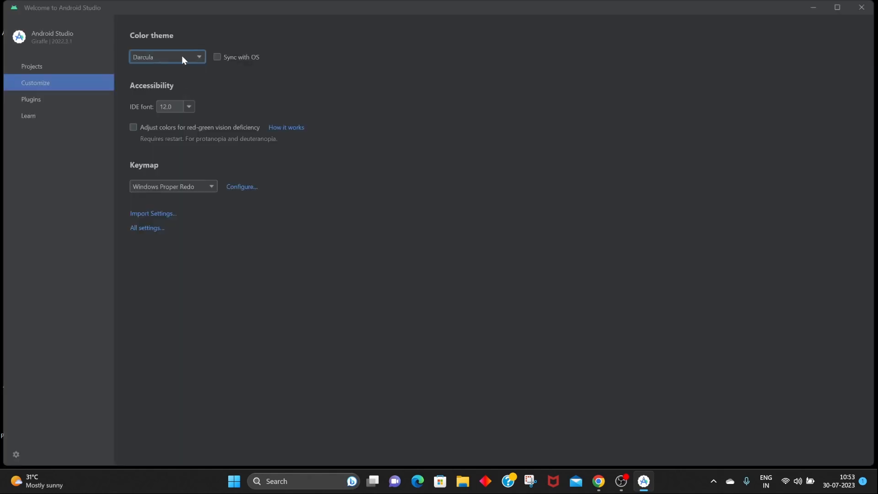
# Browse the Plugins marketplace and the Learn help resources.
pyautogui.click(92, 97)
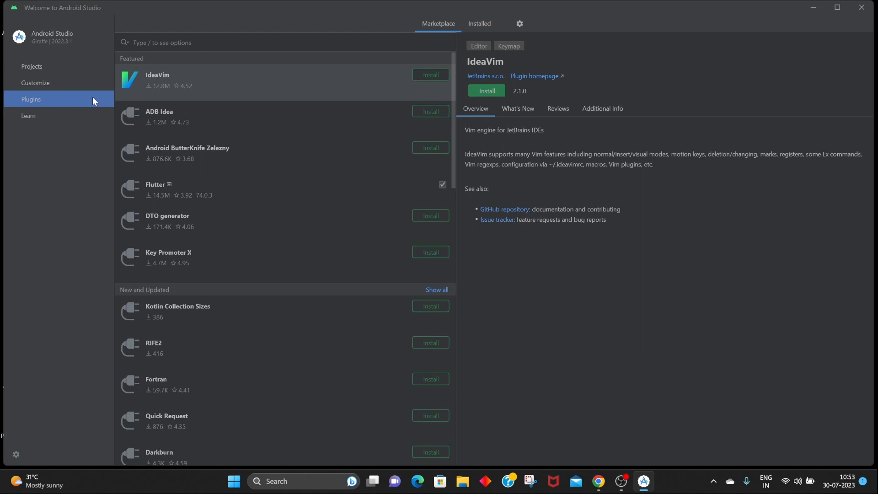
pyautogui.scroll(-1, 229, 185)
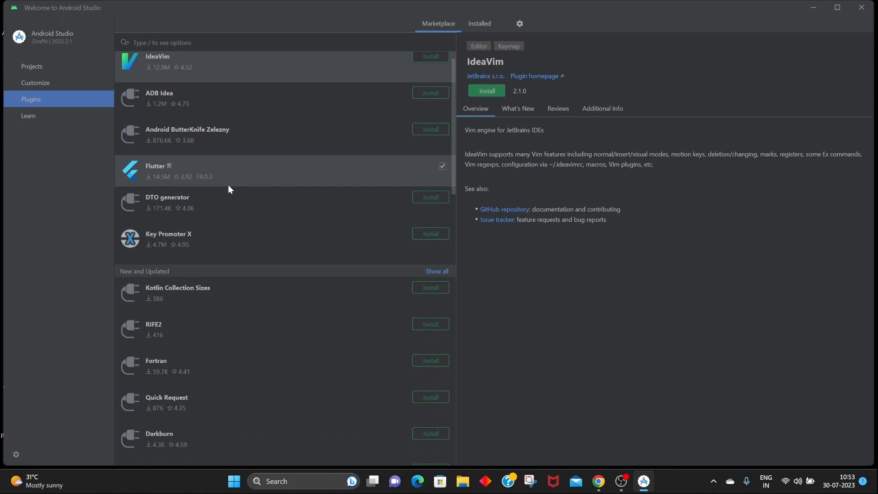
pyautogui.scroll(-10, 229, 185)
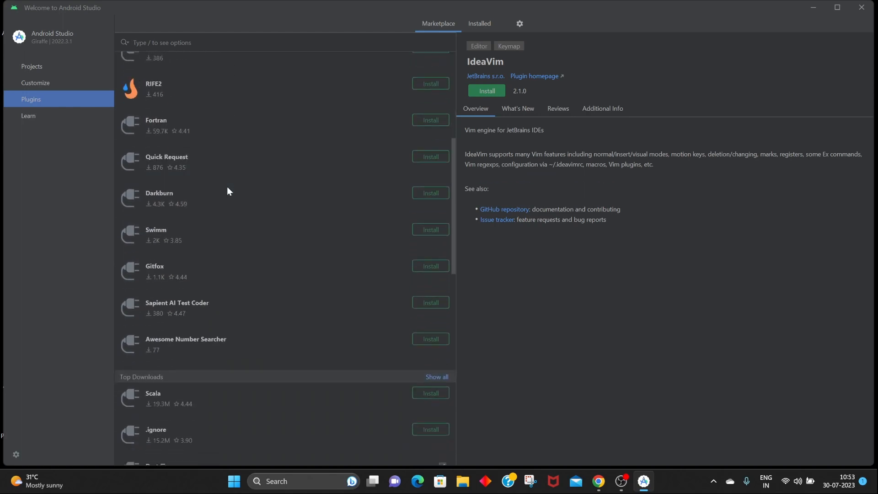
pyautogui.click(28, 116)
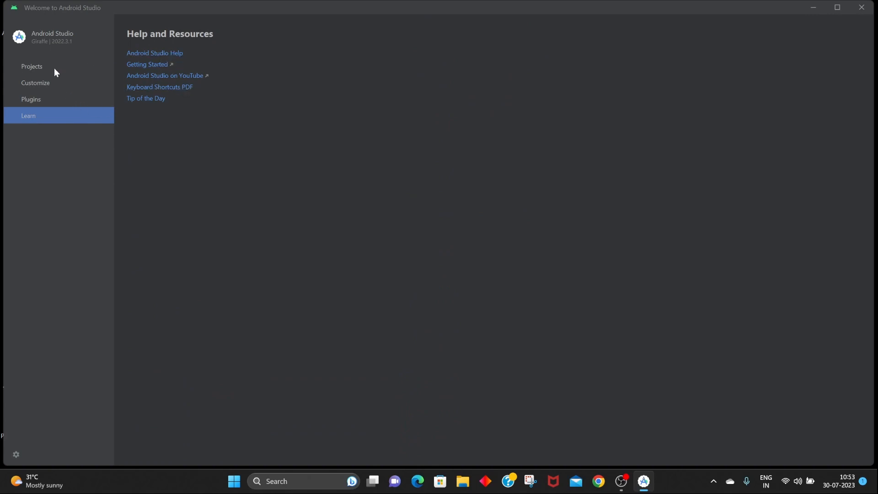
# Start a new project, look through the template categories, and select Empty Views Activity under Phone and Tablet.
pyautogui.click(21, 71)
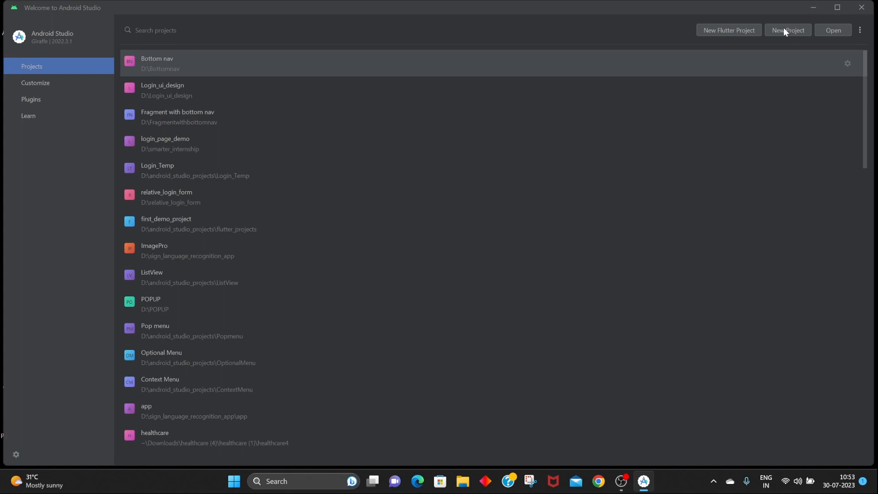
pyautogui.click(784, 30)
pyautogui.scroll(-1, 503, 215)
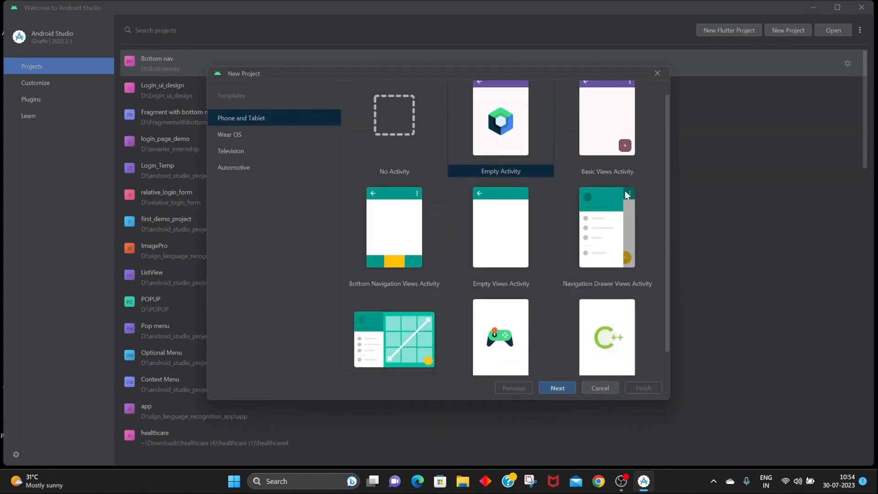
pyautogui.scroll(-2, 622, 192)
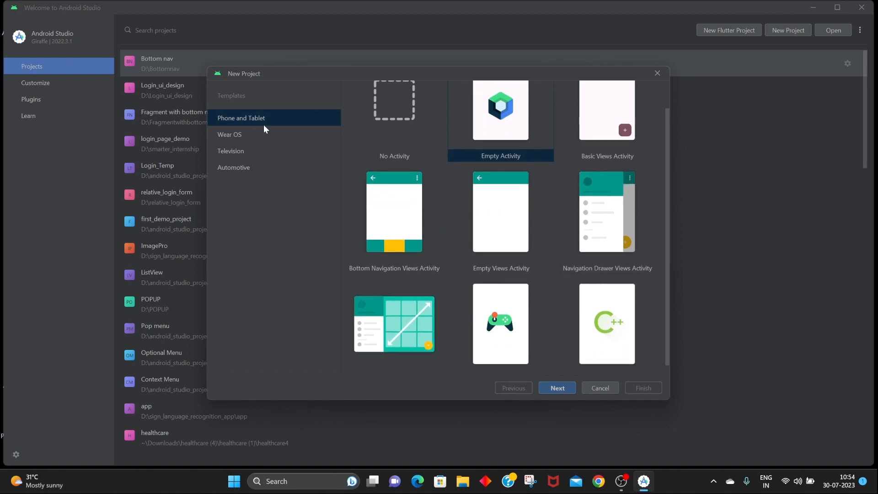
pyautogui.click(280, 137)
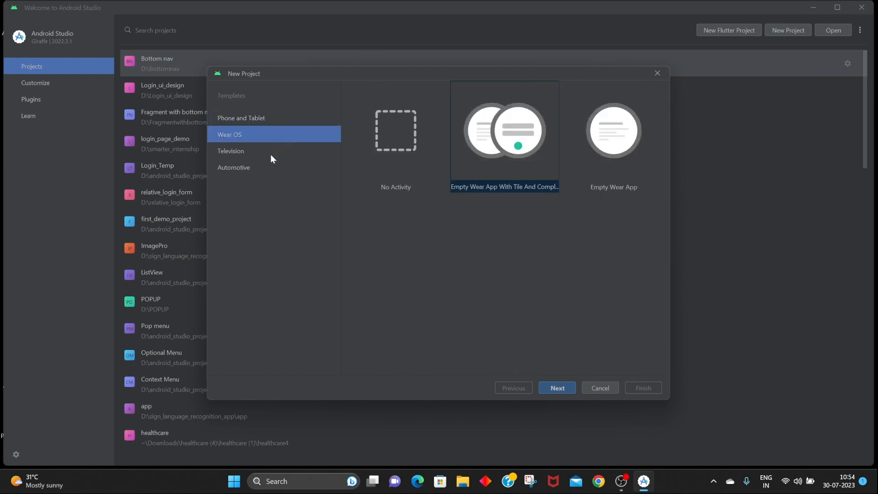
pyautogui.click(270, 154)
pyautogui.click(268, 167)
pyautogui.click(263, 118)
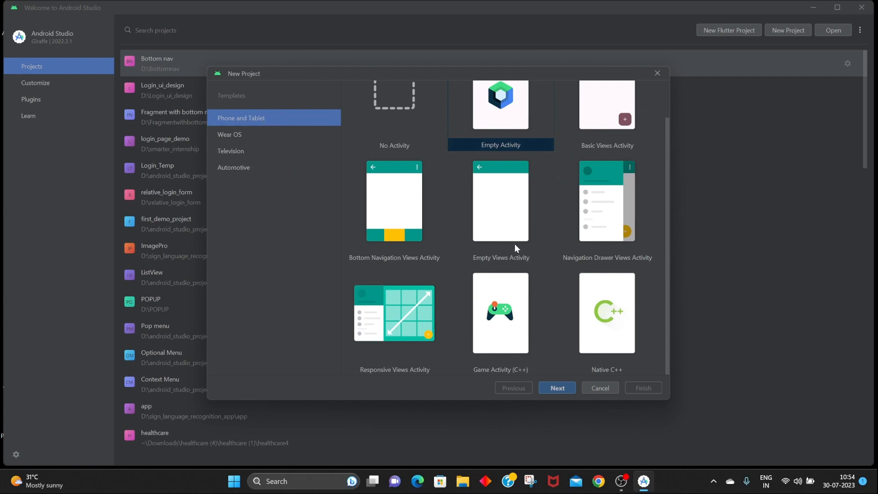
pyautogui.scroll(2, 508, 277)
pyautogui.click(503, 277)
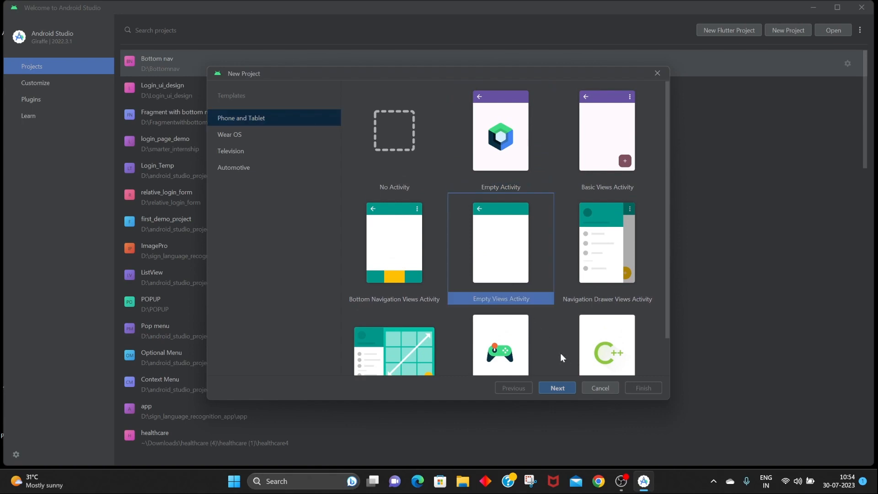
# Continue with the Empty Views Activity template and name the new application ART.
pyautogui.scroll(-1, 561, 353)
pyautogui.click(557, 387)
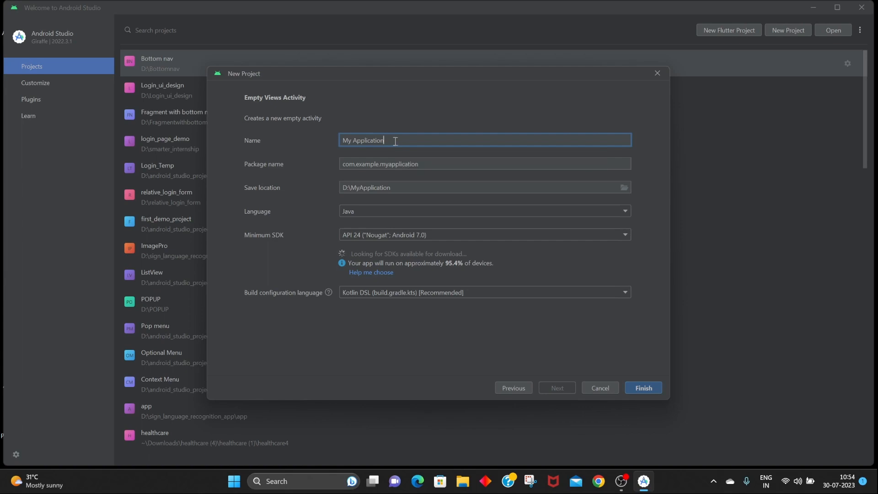
pyautogui.moveTo(394, 141); pyautogui.dragTo(336, 144)
pyautogui.press('BackSpace')
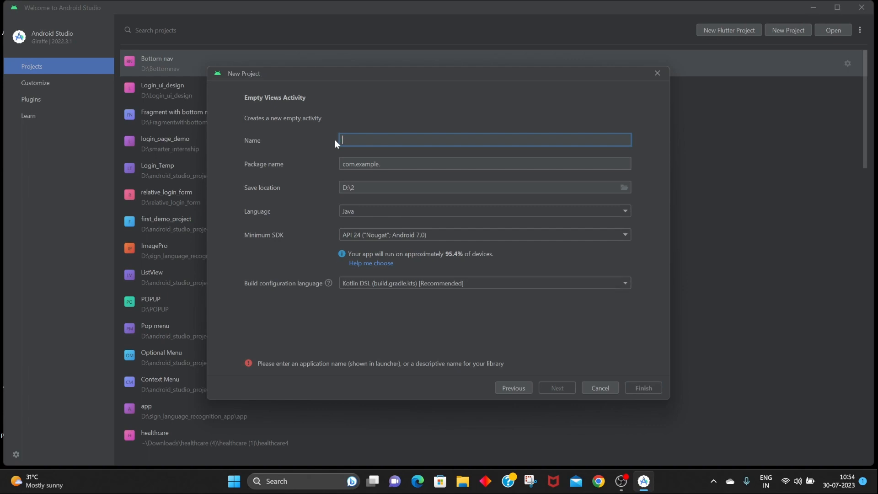
pyautogui.write('ART')
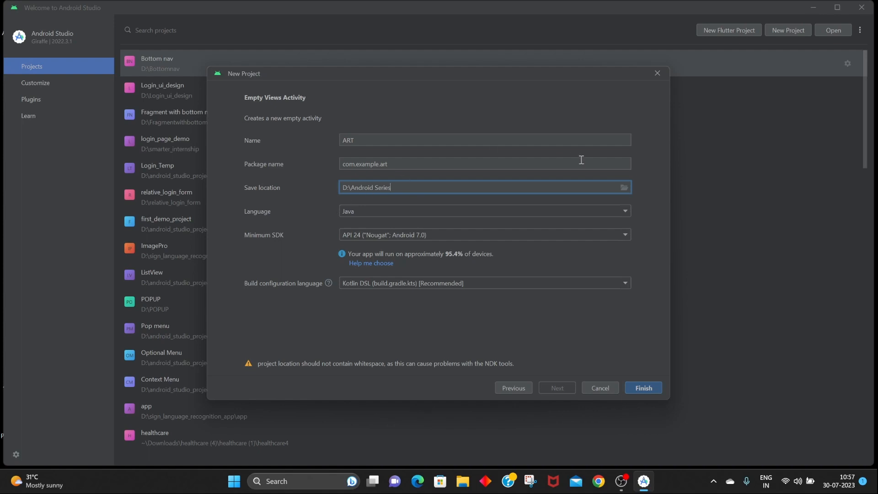
# Browse for the save location and choose the Android Series folder on drive D.
pyautogui.click(624, 187)
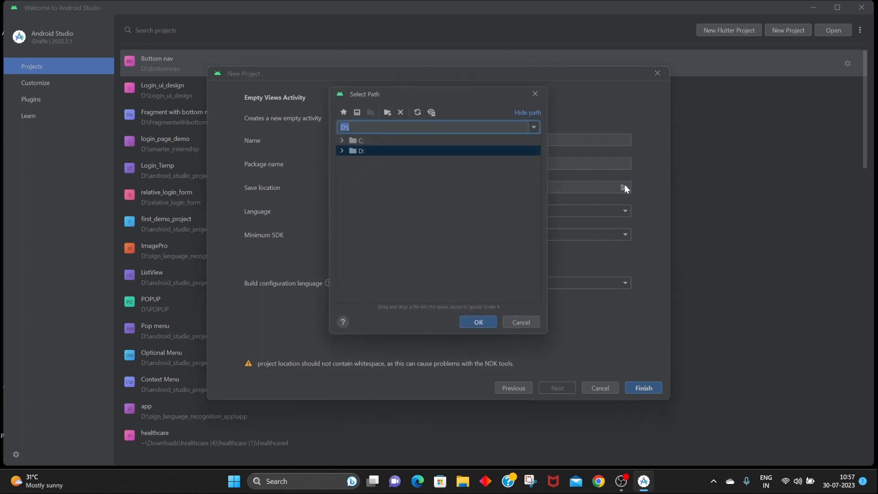
pyautogui.click(342, 152)
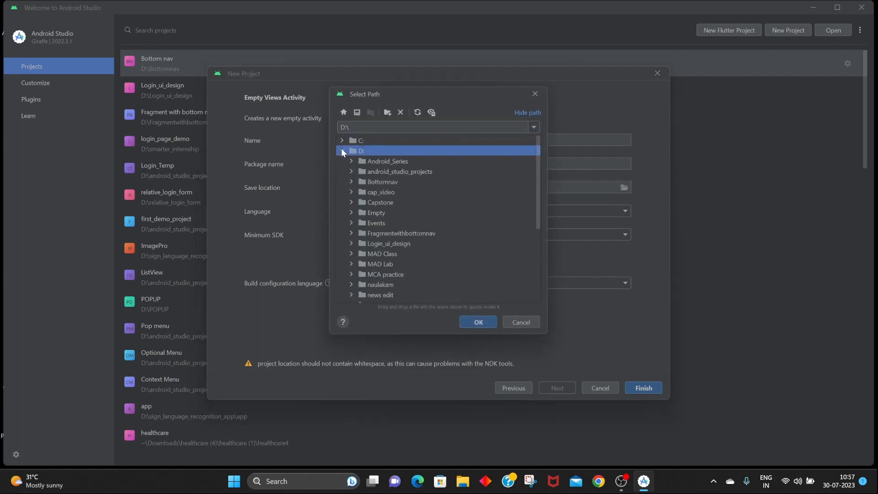
pyautogui.click(376, 162)
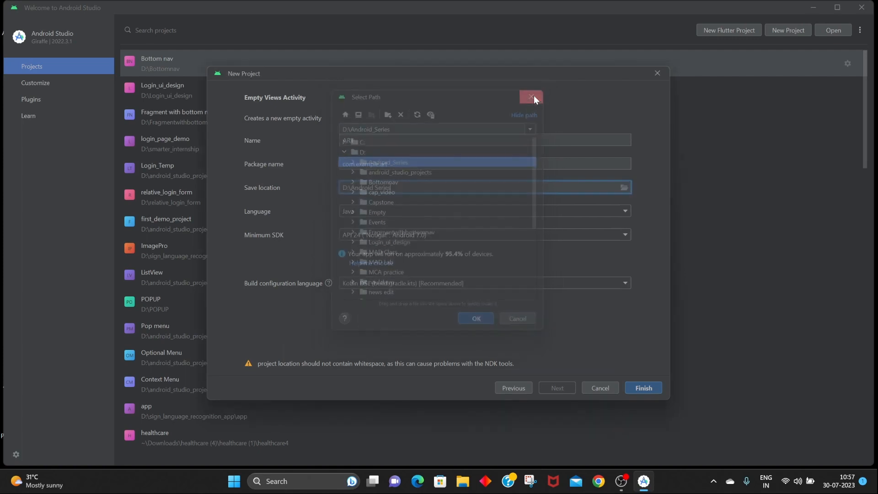
# Browse the Language and Minimum SDK options, keeping Java and API 24.
pyautogui.click(610, 212)
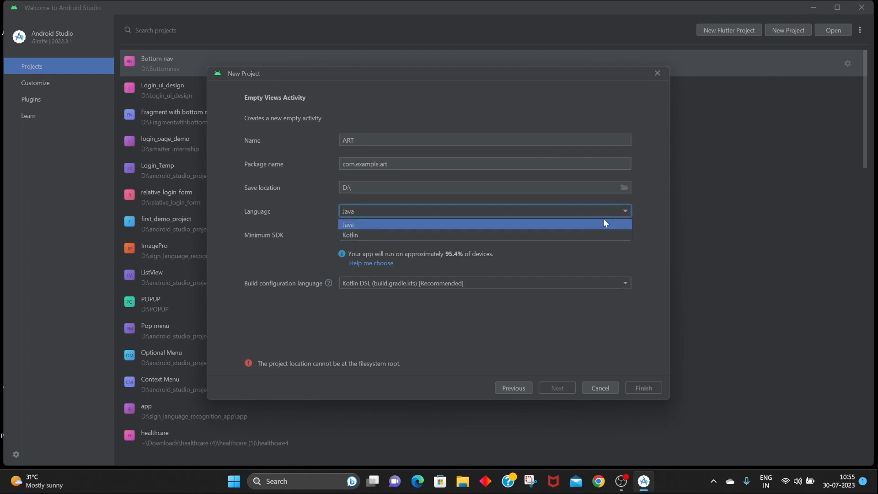
pyautogui.click(621, 215)
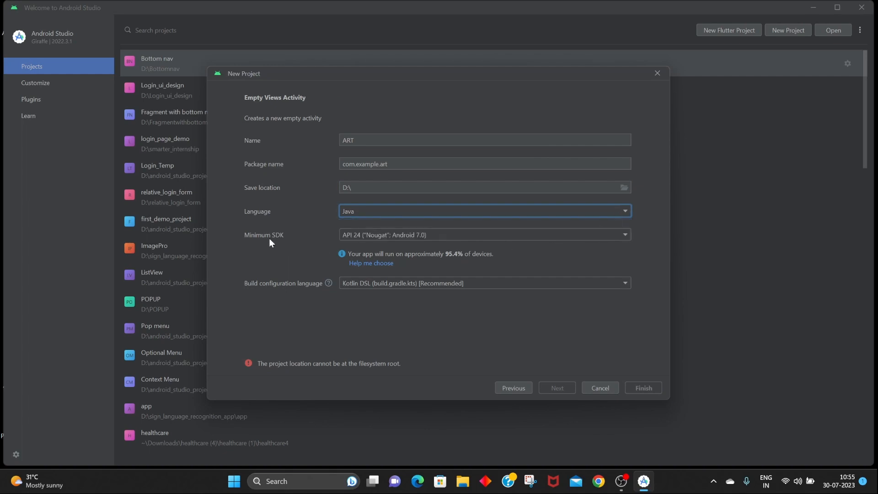
pyautogui.click(589, 238)
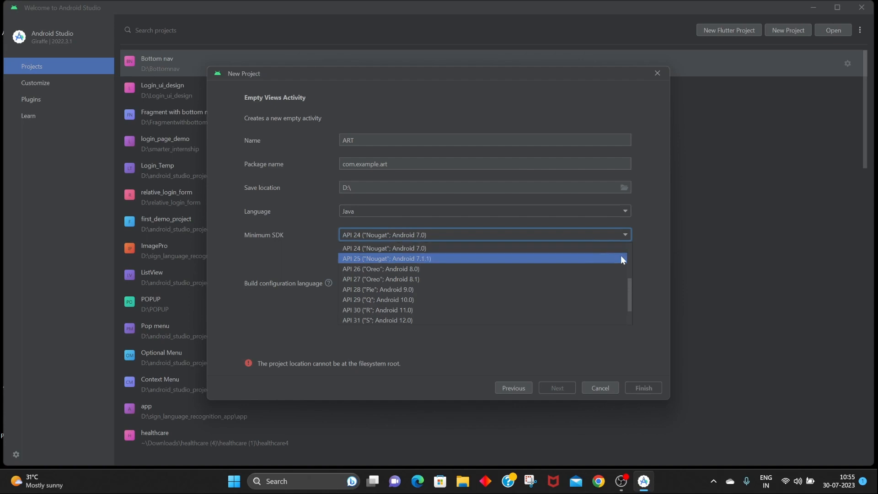
pyautogui.click(647, 267)
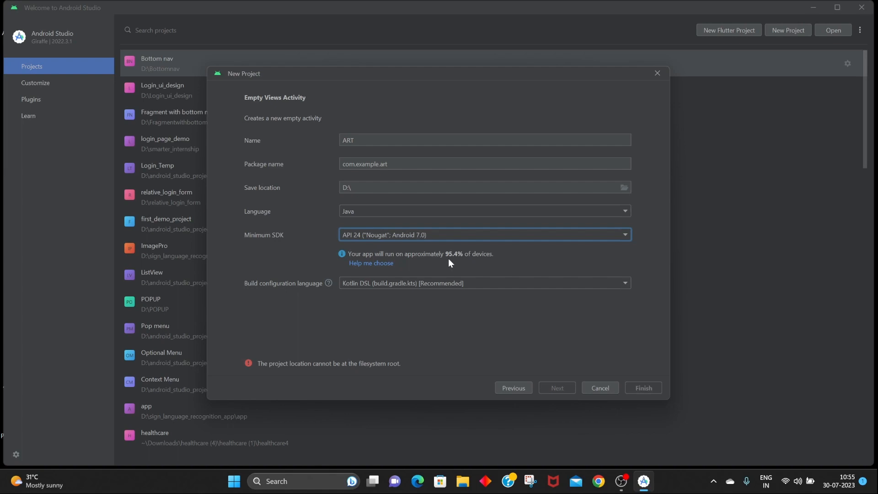
# Try API 33 (Tiramisu) as the Minimum SDK, switching back to API 24 (Nougat, Android 7.0).
pyautogui.click(620, 238)
pyautogui.scroll(-3, 438, 279)
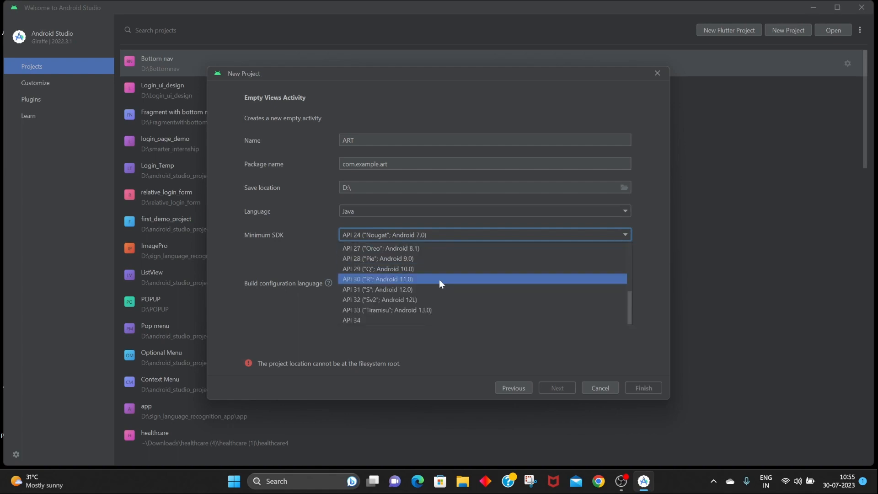
pyautogui.click(405, 310)
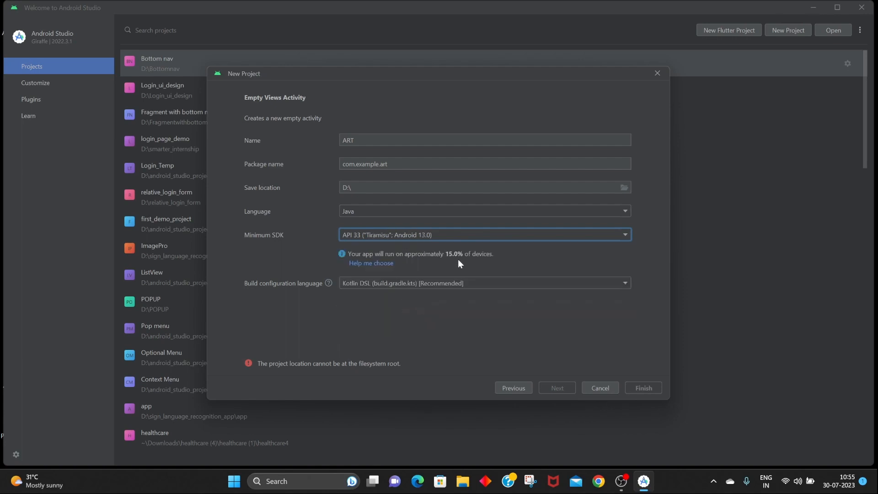
pyautogui.click(627, 235)
pyautogui.scroll(3, 447, 281)
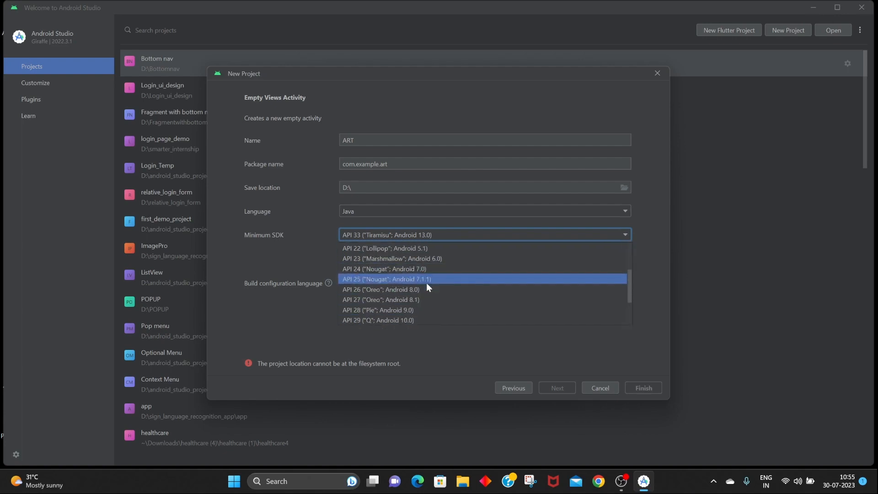
pyautogui.click(421, 270)
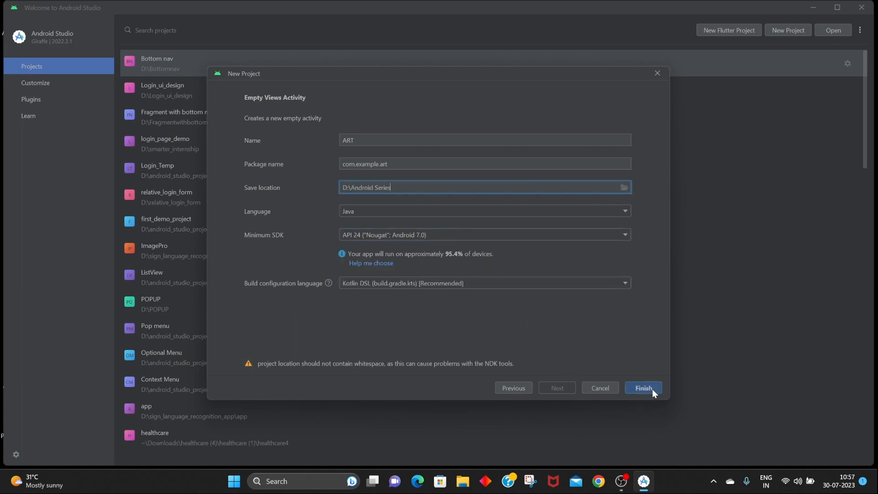
# Finish creating the project and show the Build sync progress.
pyautogui.click(651, 388)
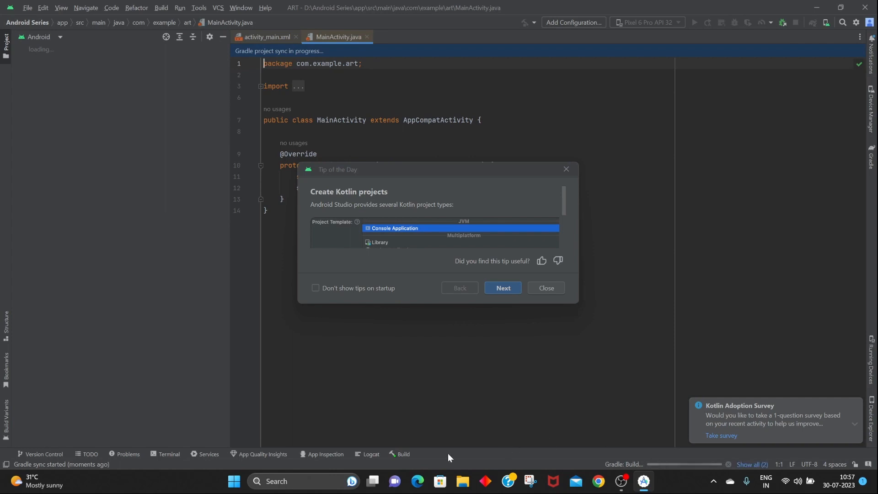
pyautogui.click(396, 452)
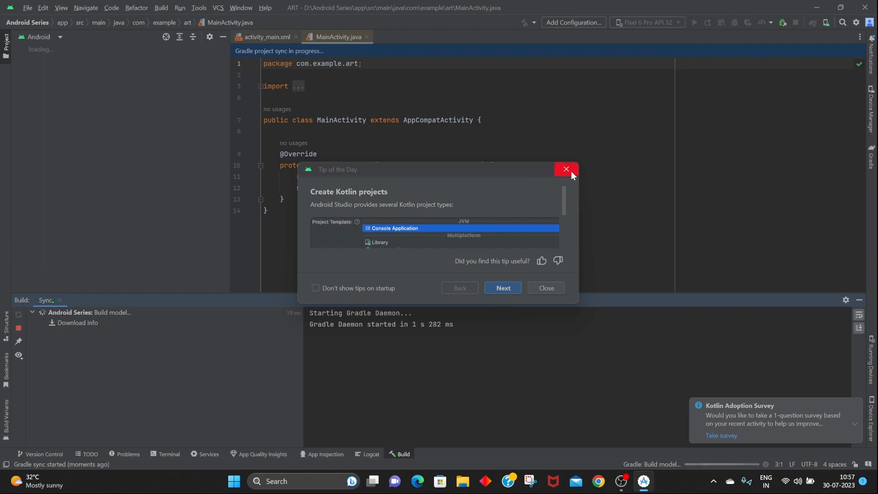
# Dismiss the Tip of the Day dialog and hide the Build panel after reviewing the sync log.
pyautogui.moveTo(390, 169); pyautogui.dragTo(410, 120)
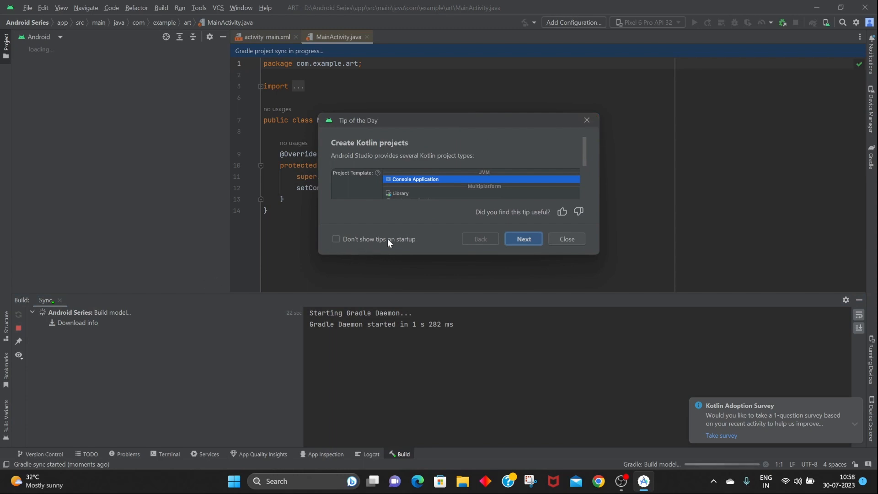
pyautogui.click(591, 124)
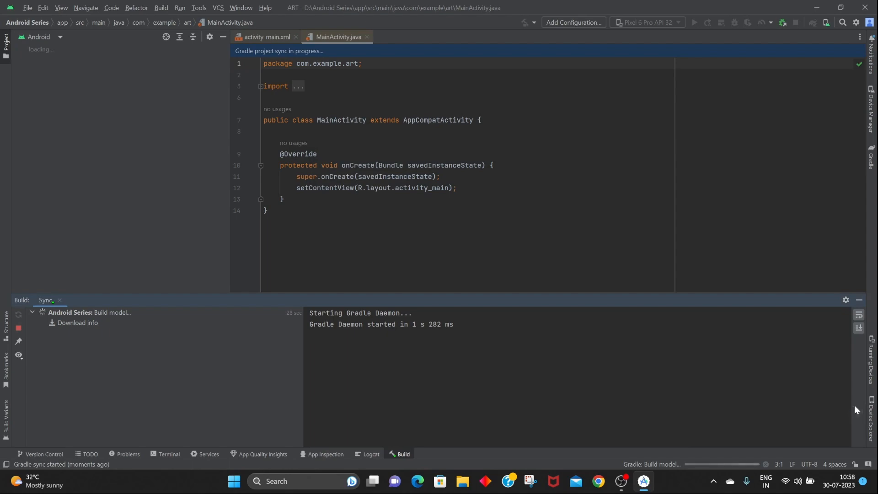
pyautogui.click(854, 406)
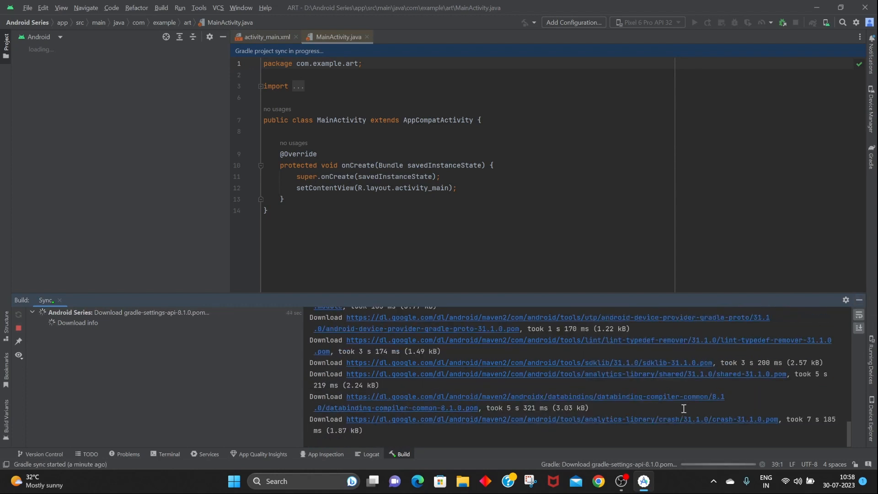
pyautogui.click(858, 303)
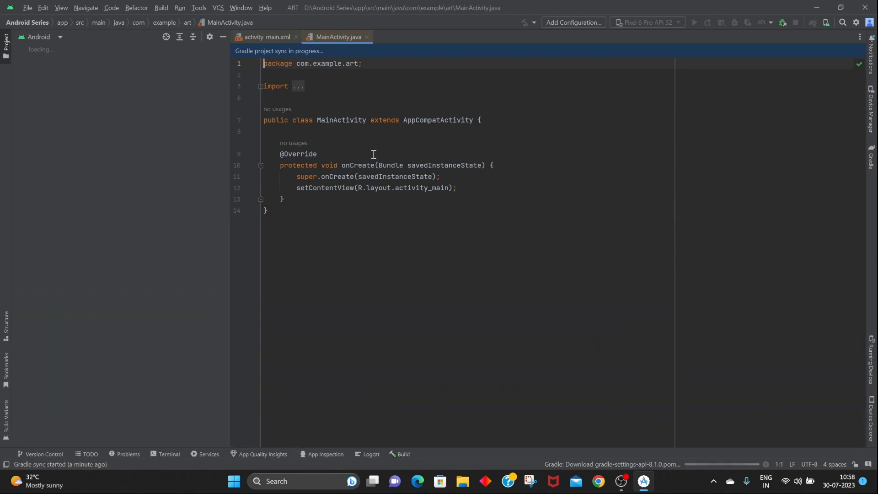
# Open activity_main.xml in Split view and check the finished build output.
pyautogui.click(257, 37)
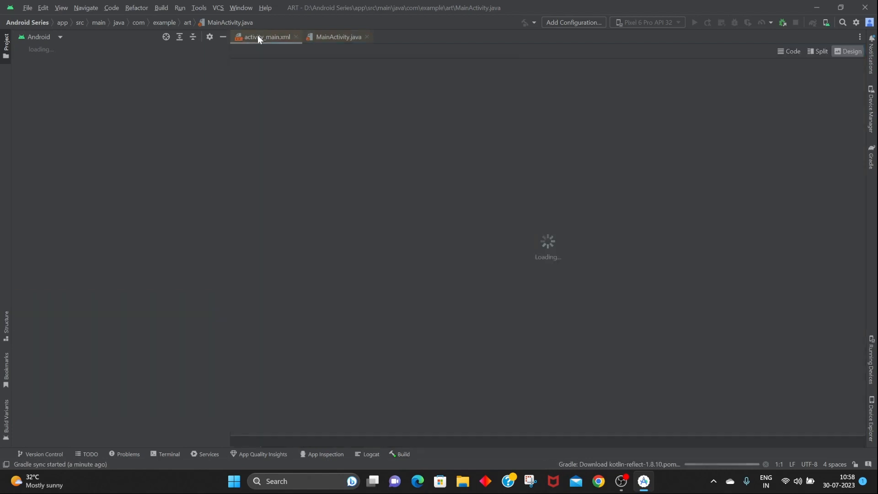
pyautogui.click(807, 49)
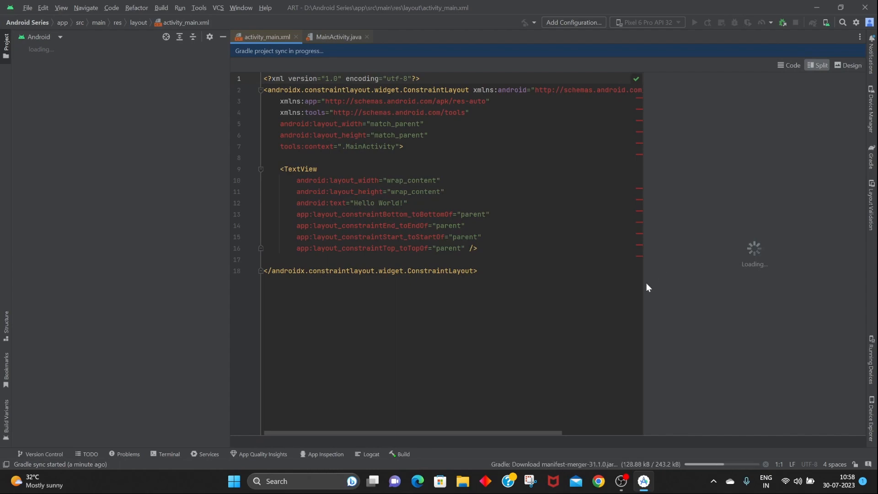
pyautogui.click(392, 453)
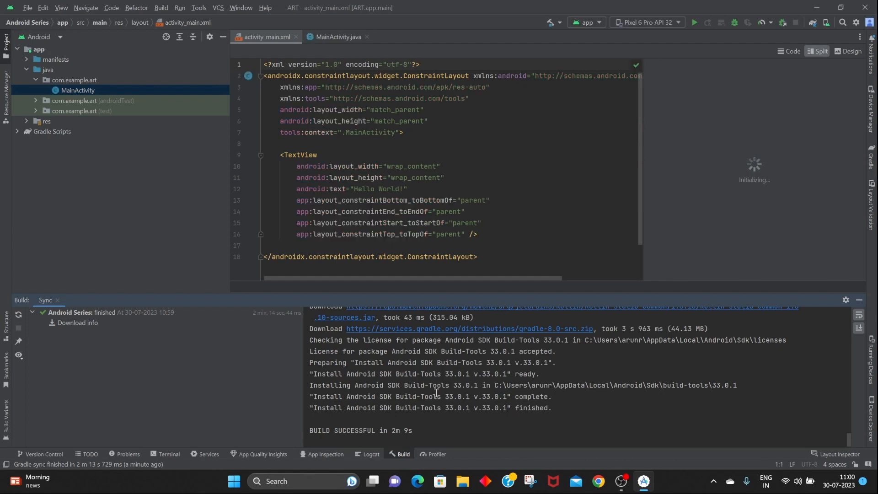
# Try deleting the Hello World TextView's XML block and undo the deletion.
pyautogui.click(556, 236)
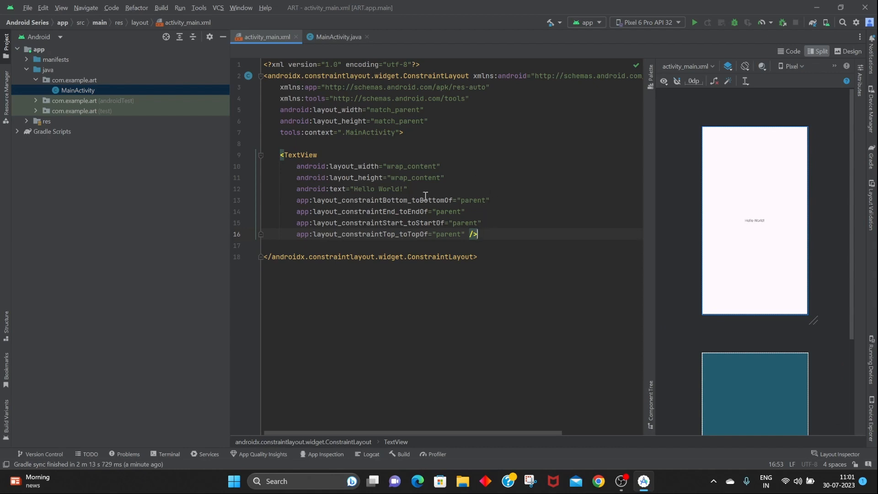
pyautogui.click(755, 221)
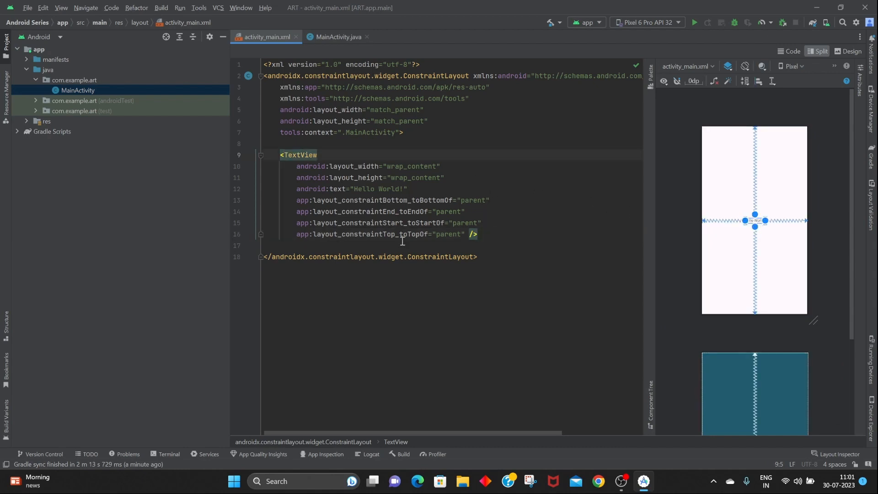
pyautogui.moveTo(484, 235); pyautogui.dragTo(276, 158)
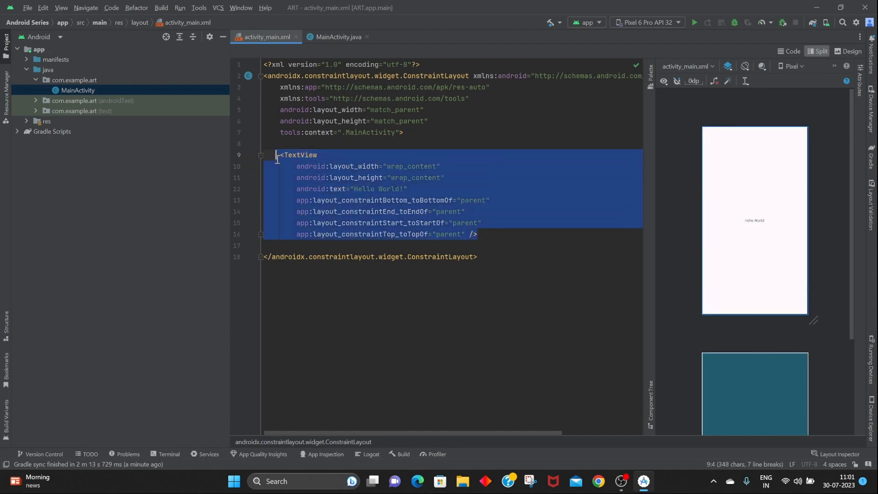
pyautogui.press('BackSpace')
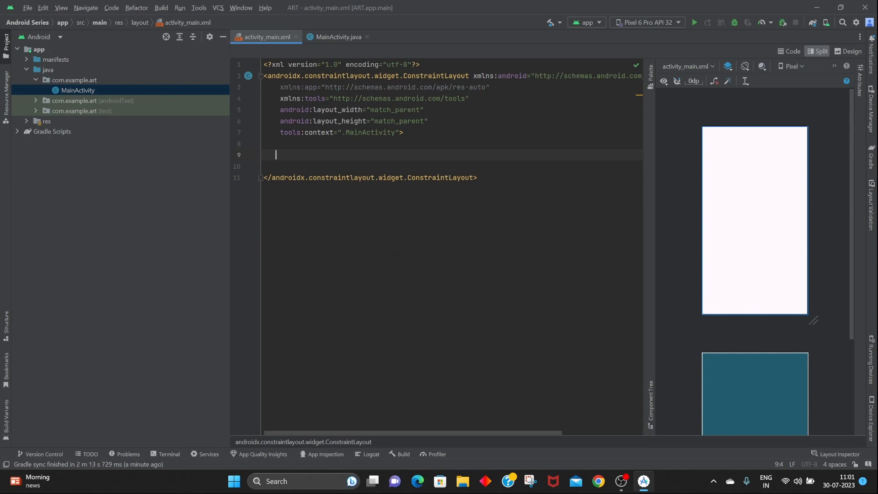
pyautogui.hotkey('ctrl', 'z')
pyautogui.click(559, 290)
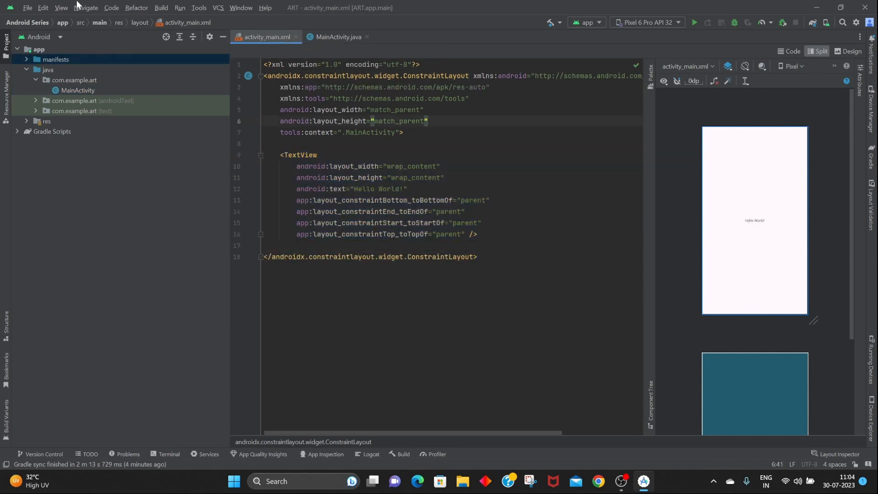
pyautogui.click(29, 9)
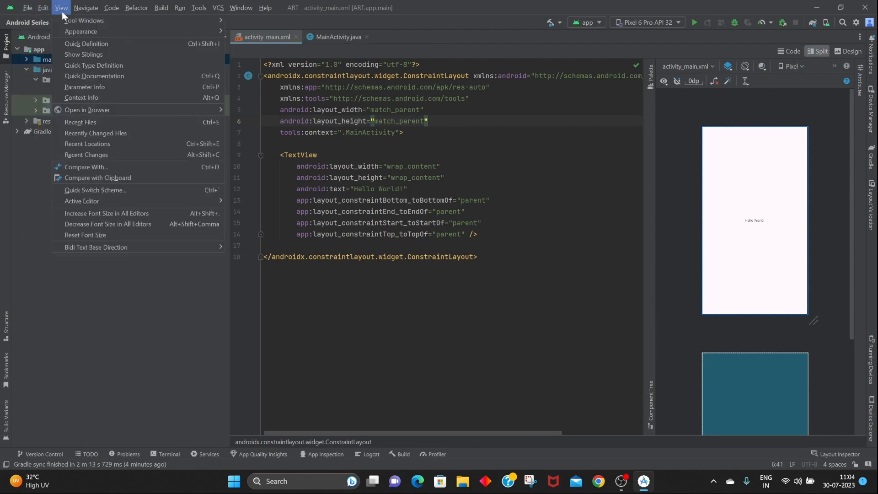
pyautogui.moveTo(86, 7)
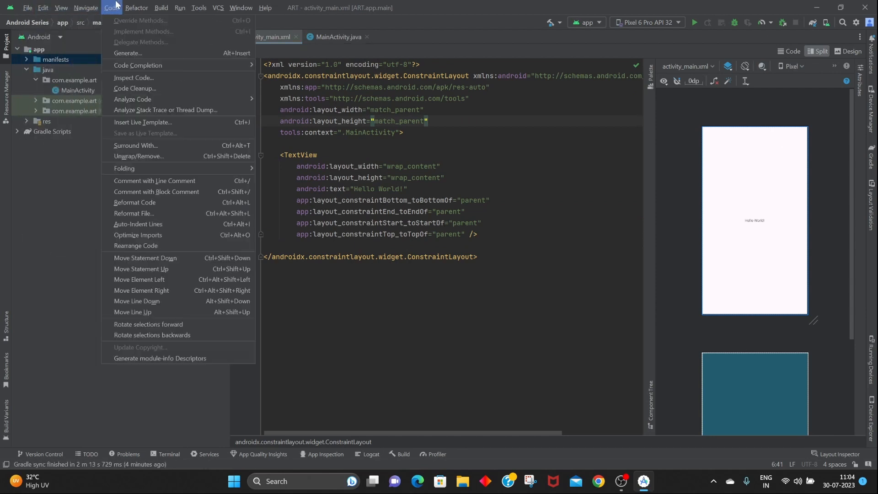
pyautogui.moveTo(139, 9)
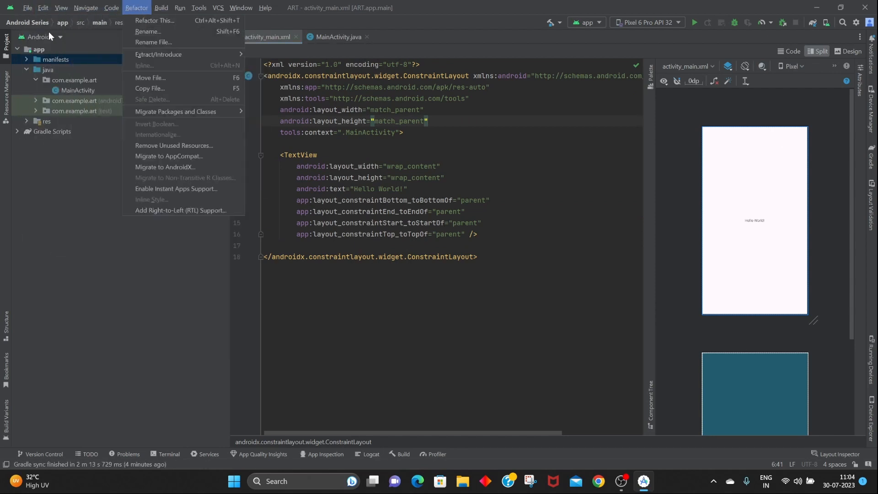
# Toggle the Project tool window and switch its view mode from Android to Project.
pyautogui.click(6, 44)
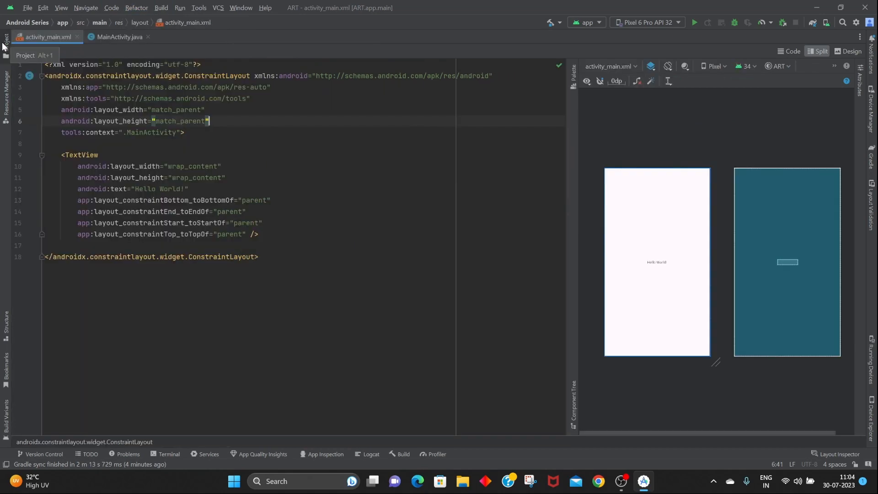
pyautogui.click(6, 44)
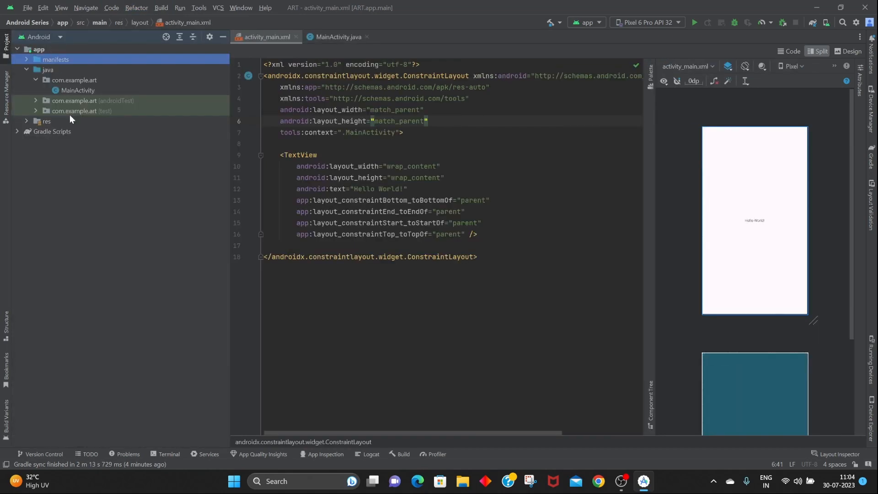
pyautogui.click(43, 36)
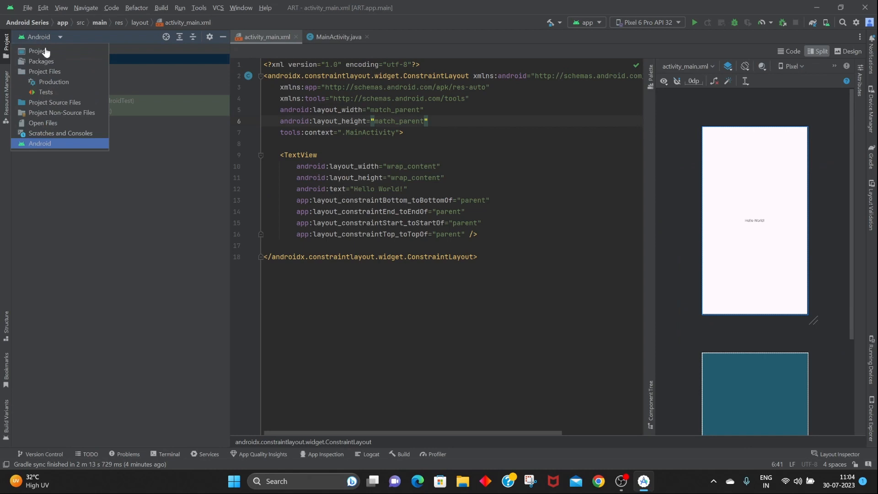
pyautogui.click(45, 53)
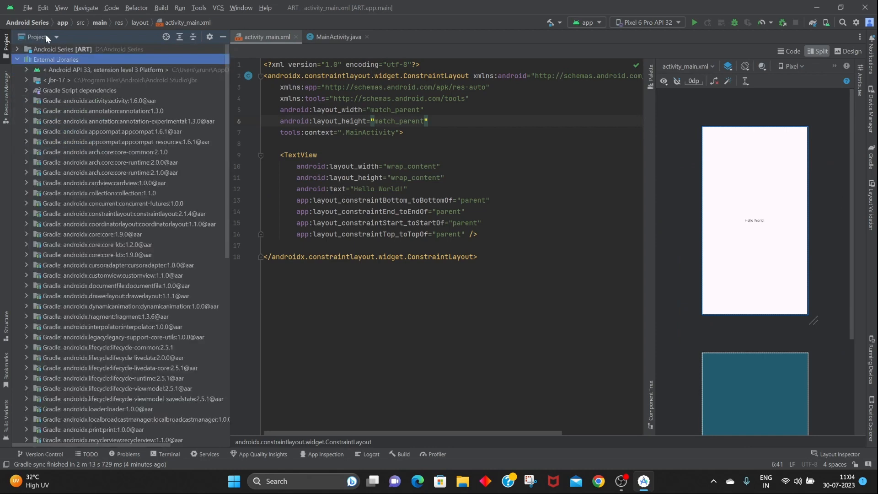
# Switch the project tool window view to Packages and then back to Android.
pyautogui.click(45, 36)
pyautogui.click(51, 64)
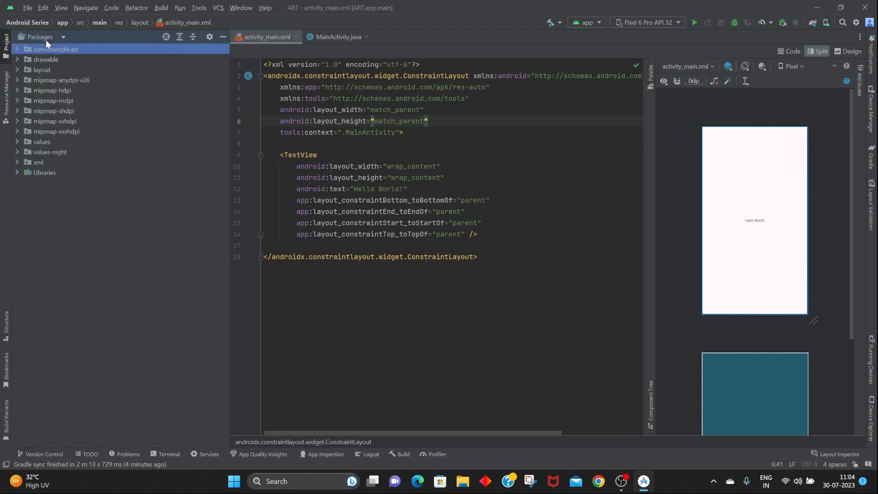
pyautogui.click(46, 39)
pyautogui.click(57, 143)
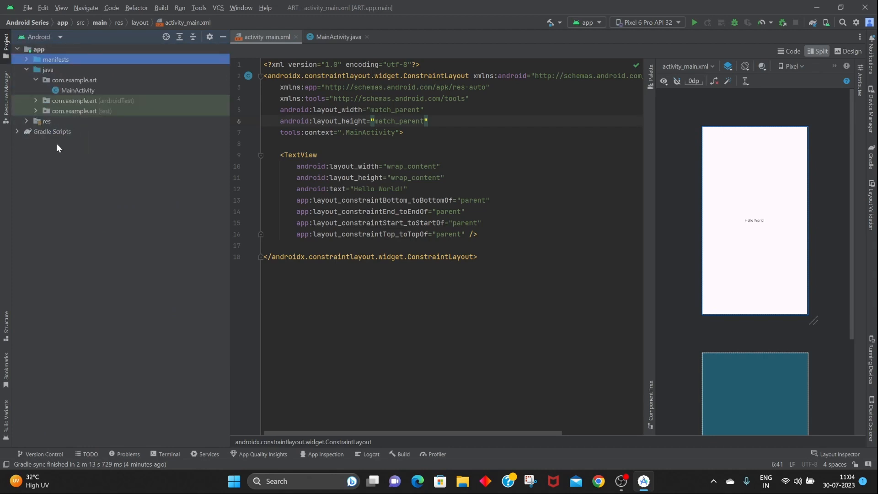
# Expand the manifests, res and layout folders in the project tree.
pyautogui.click(26, 59)
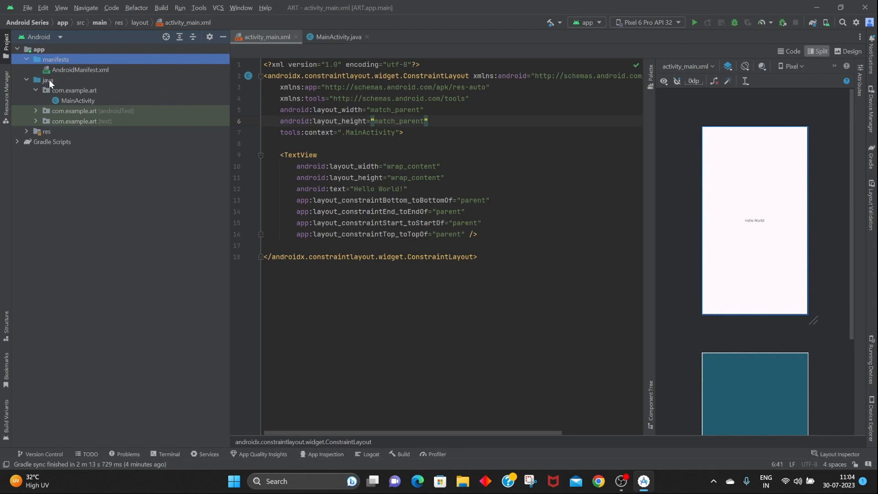
pyautogui.click(27, 131)
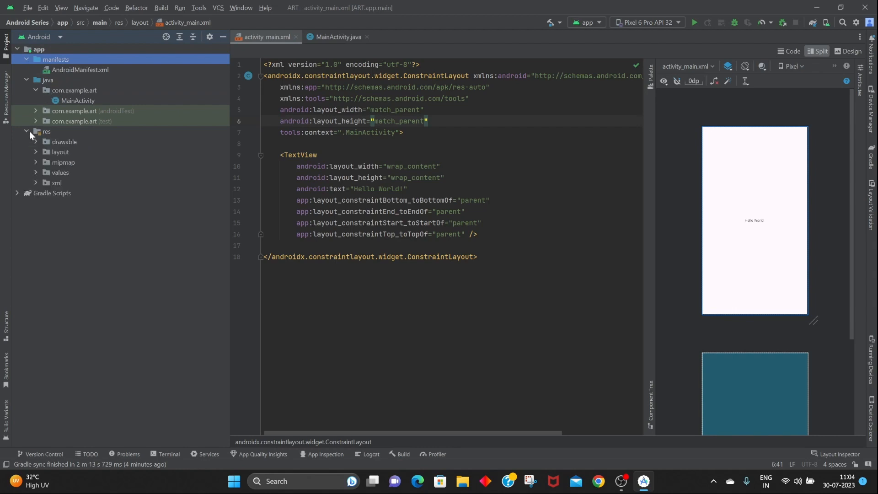
pyautogui.click(35, 151)
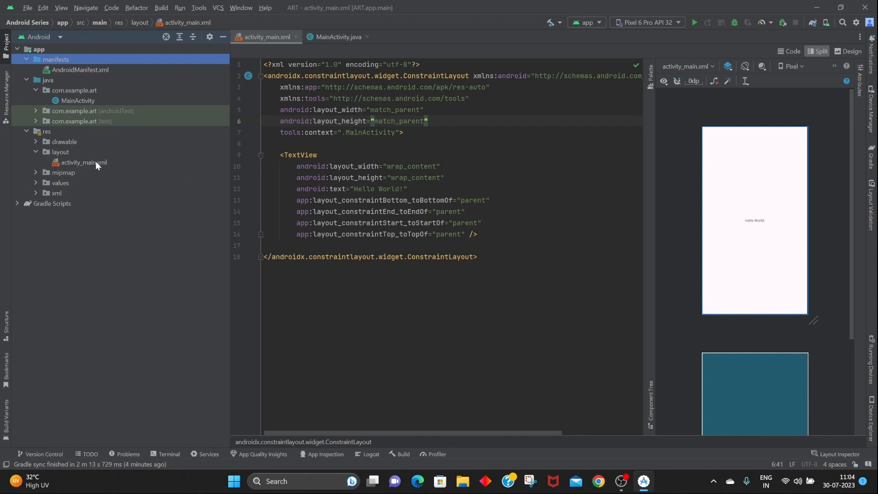
# Select the TextView in the XML and cycle the editor through Code, Split and Design modes, ending in Split.
pyautogui.click(365, 155)
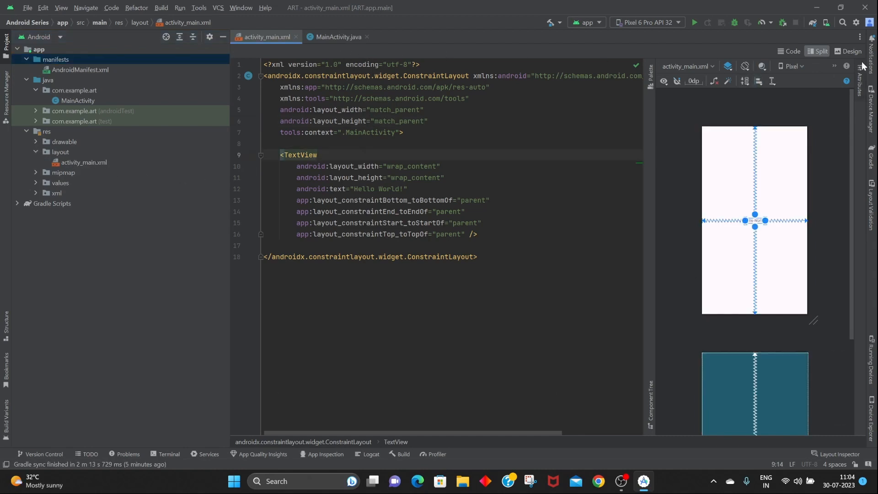
pyautogui.click(789, 51)
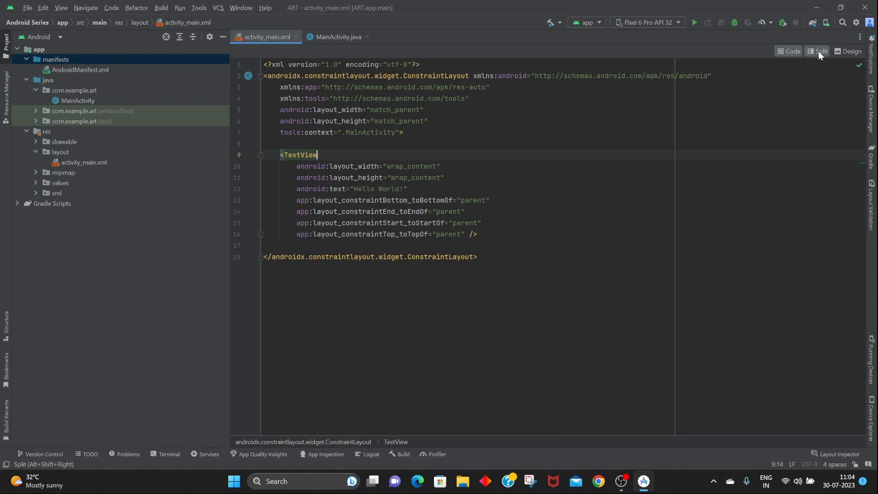
pyautogui.click(819, 51)
pyautogui.click(851, 52)
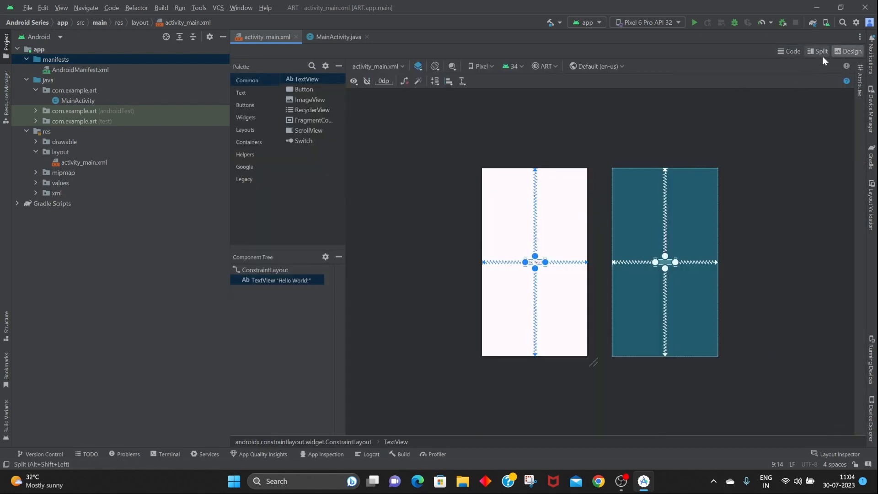
pyautogui.click(821, 54)
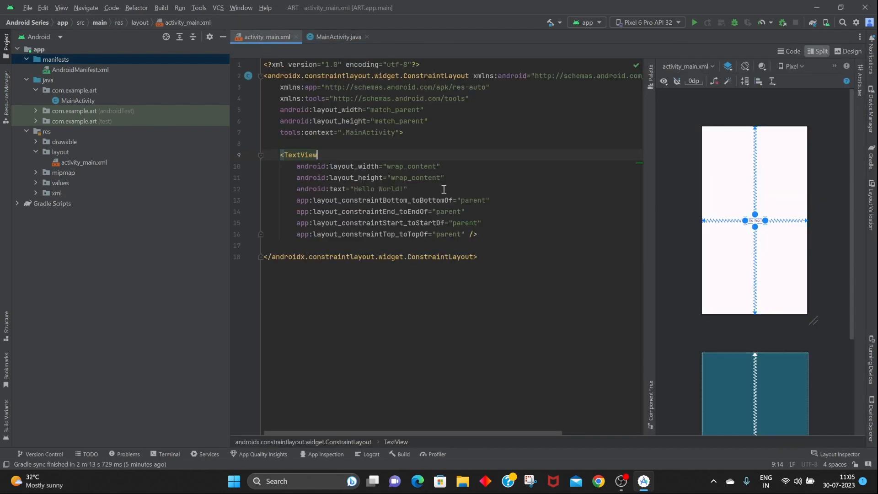
# Open the Palette, widen it, and drop a Button onto the lower middle of the layout.
pyautogui.click(648, 86)
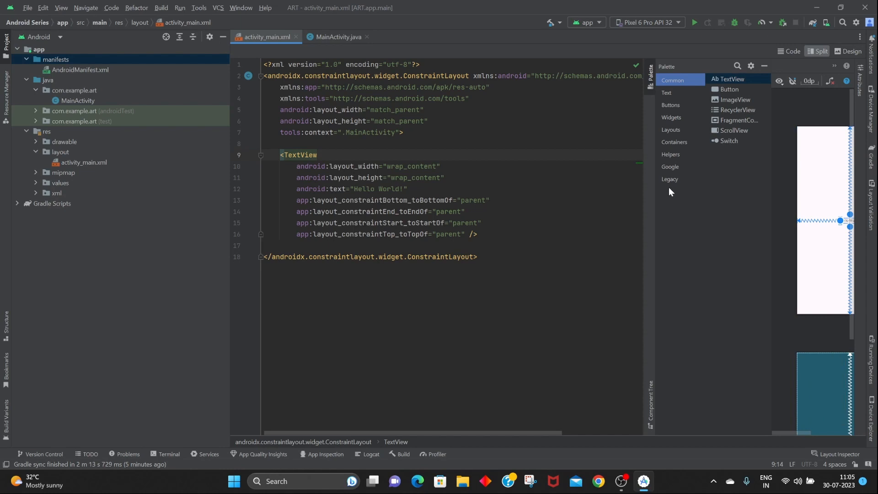
pyautogui.moveTo(642, 186); pyautogui.dragTo(503, 188)
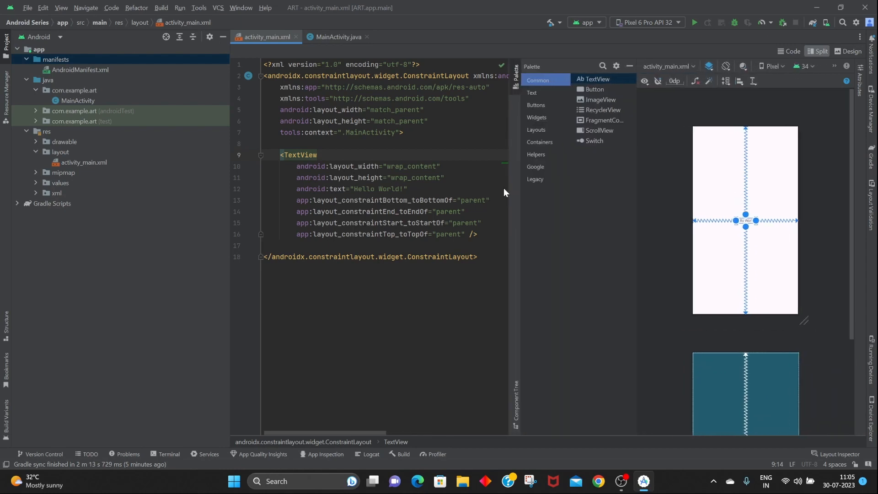
pyautogui.moveTo(581, 89); pyautogui.dragTo(735, 274)
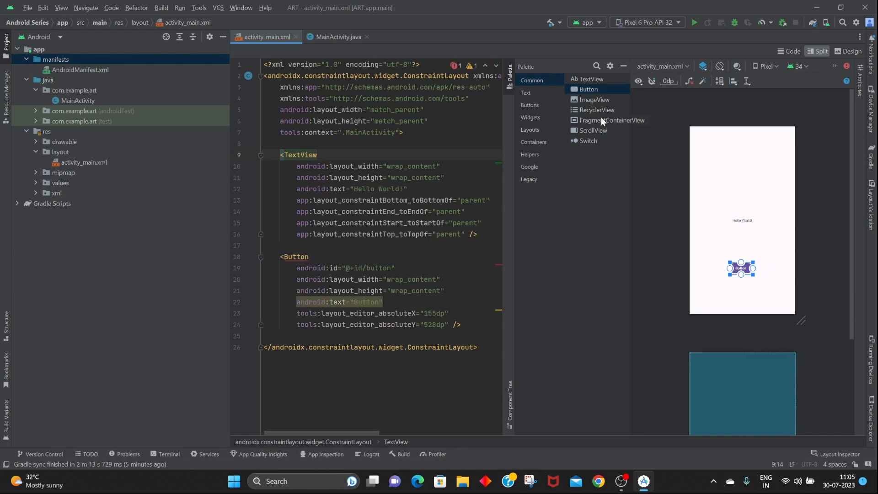
# Add an ImageView near the top of the layout using the avatars sample drawable.
pyautogui.moveTo(585, 100); pyautogui.dragTo(740, 166)
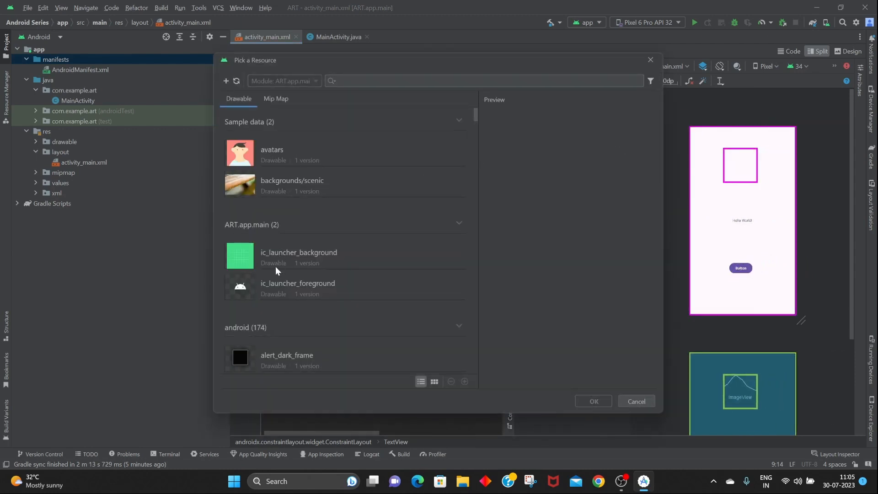
pyautogui.click(288, 150)
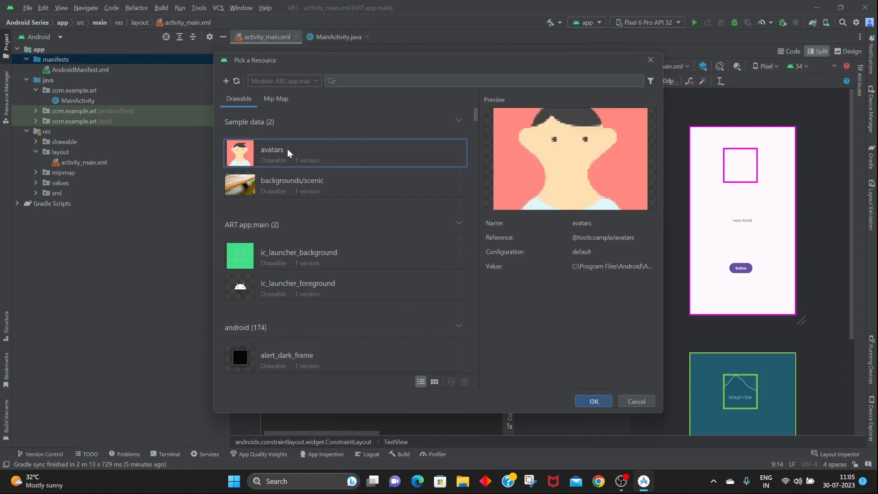
pyautogui.click(594, 401)
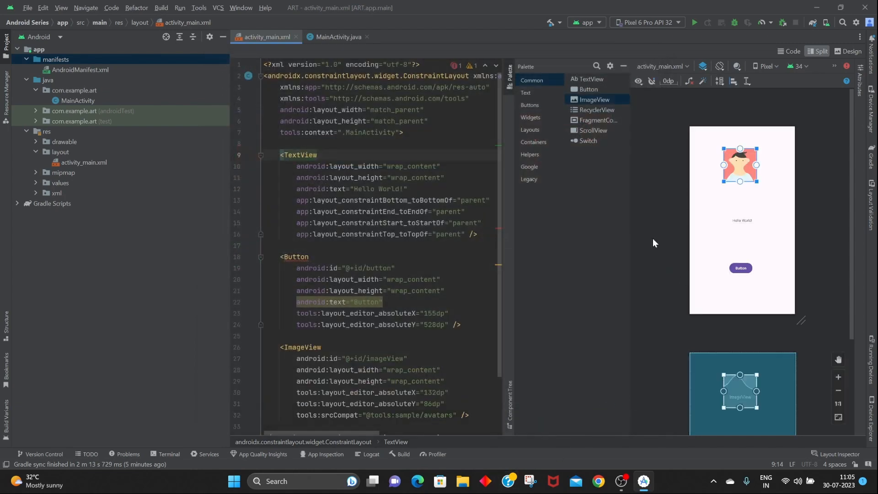
# Review the MainActivity.java code, then return to activity_main.xml.
pyautogui.click(322, 37)
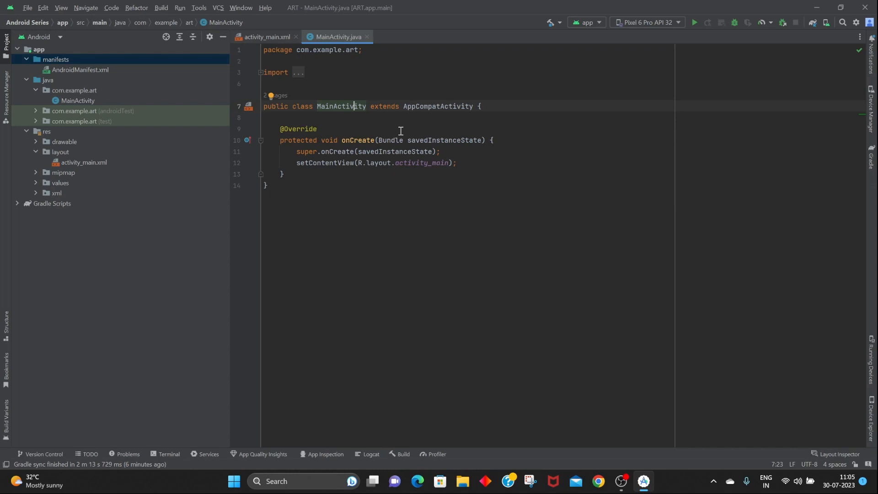
pyautogui.click(491, 168)
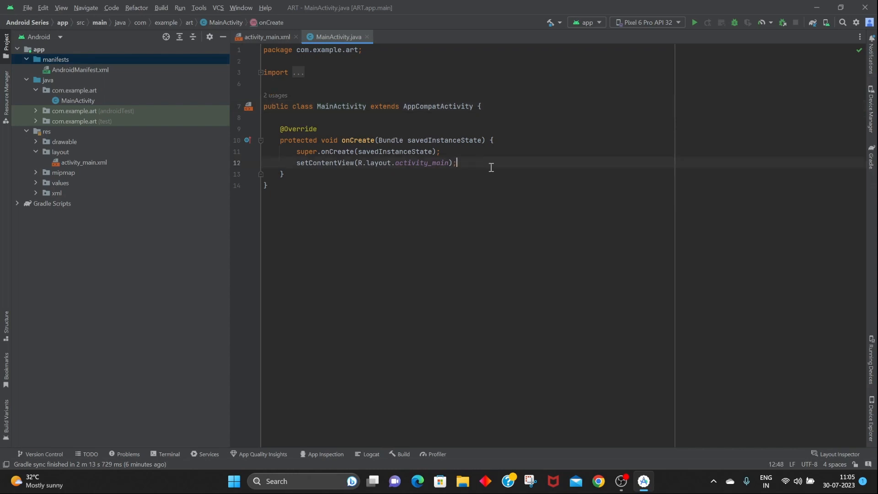
pyautogui.click(257, 39)
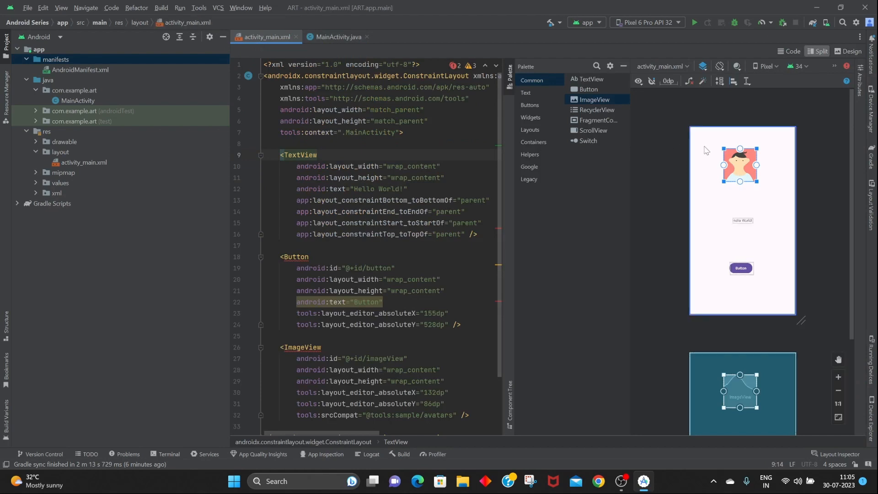
# Delete the Button and ImageView blocks from the layout XML.
pyautogui.scroll(-1, 348, 204)
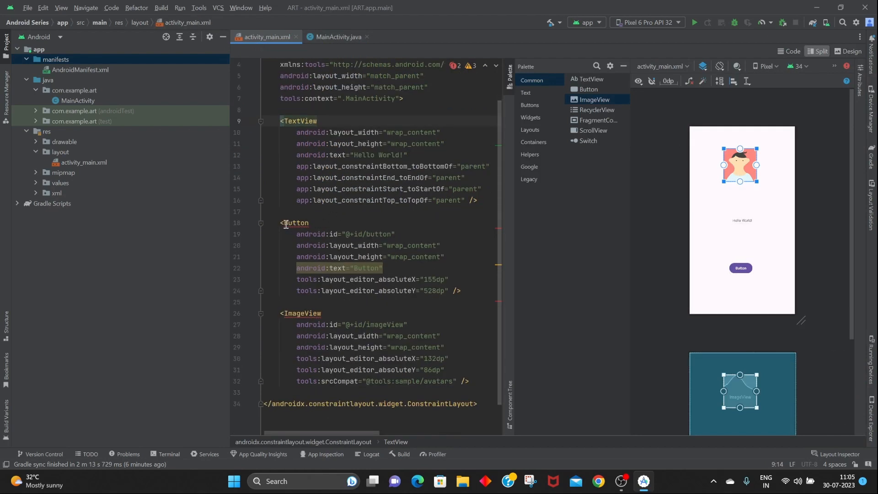
pyautogui.moveTo(279, 223); pyautogui.dragTo(465, 392)
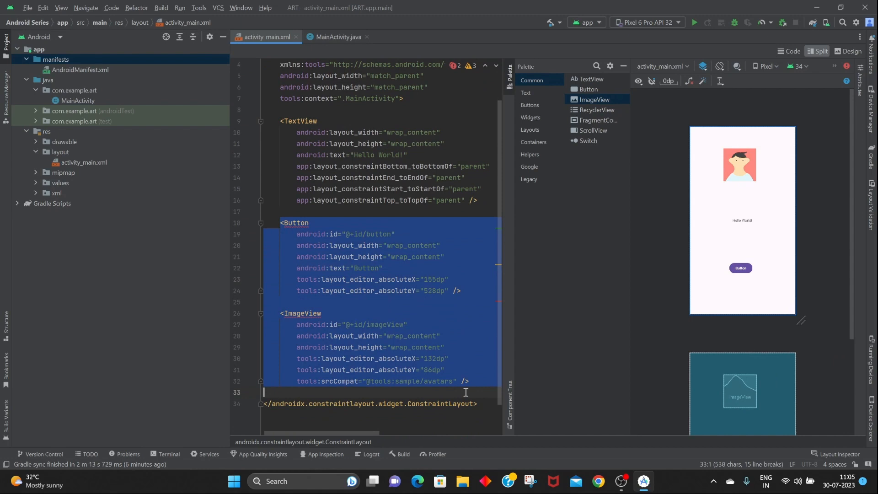
pyautogui.press('Delete')
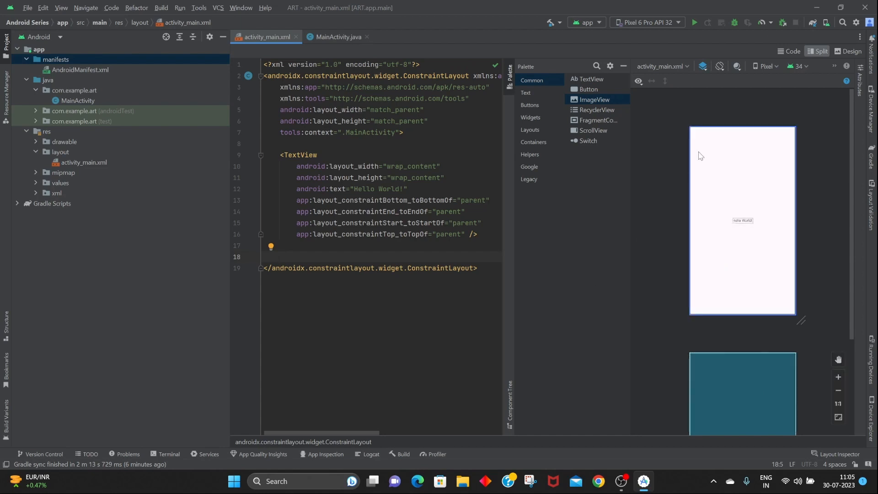
# Open the Device Manager and compare its Virtual and Physical device lists.
pyautogui.click(829, 24)
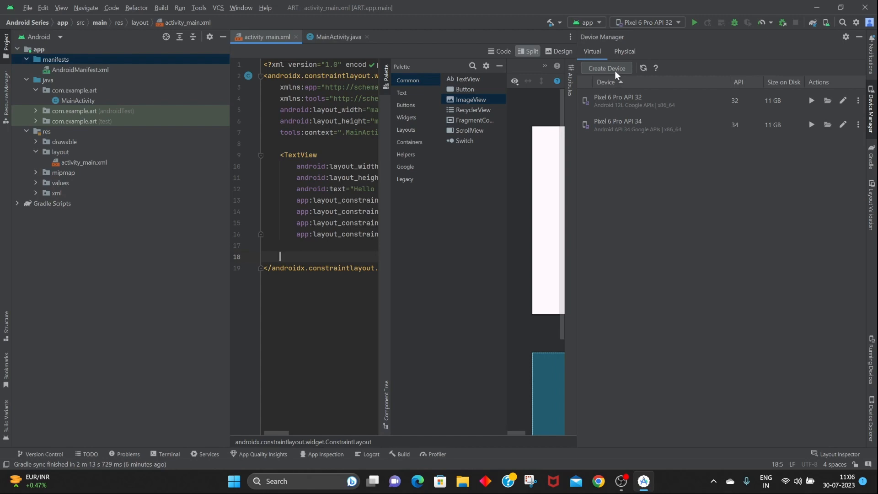
pyautogui.click(625, 51)
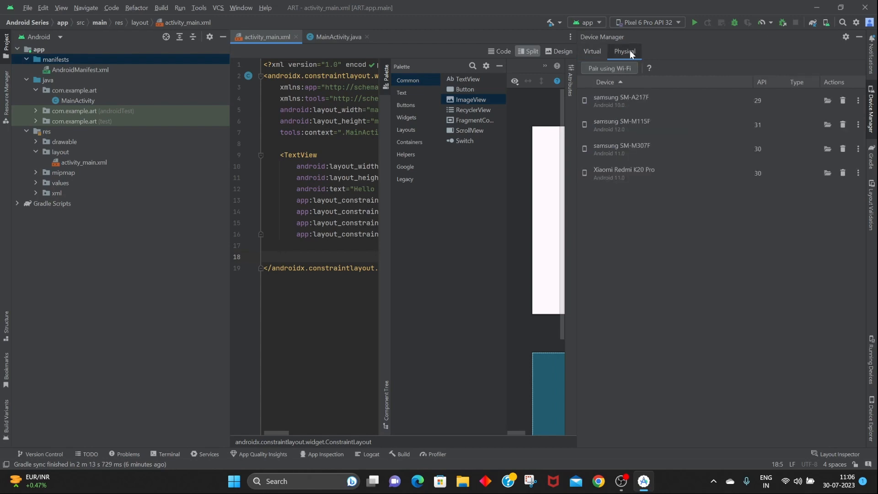
pyautogui.click(591, 51)
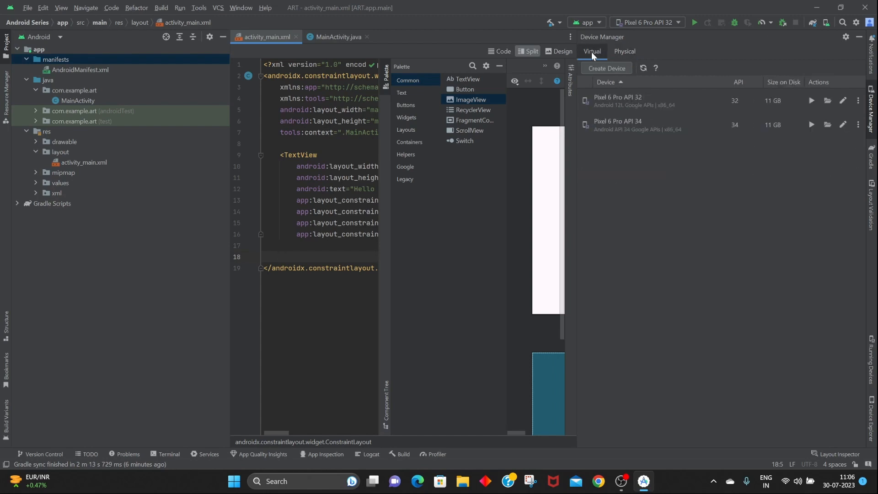
pyautogui.click(616, 58)
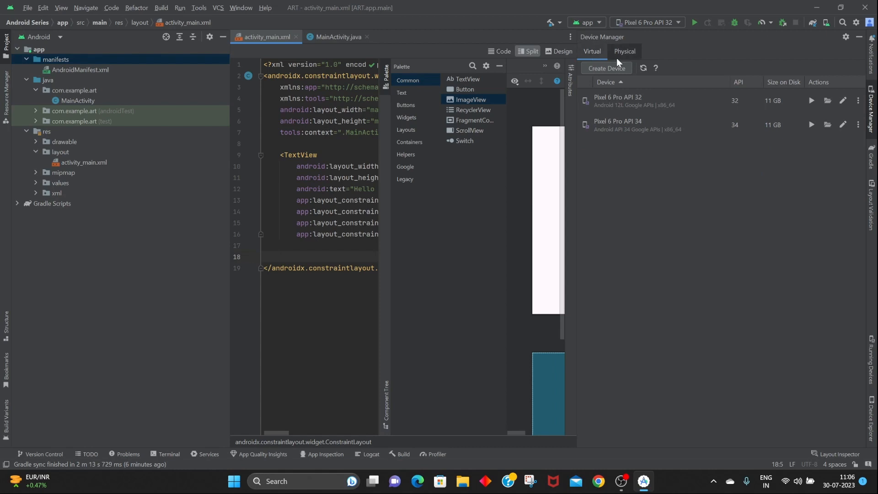
pyautogui.click(588, 56)
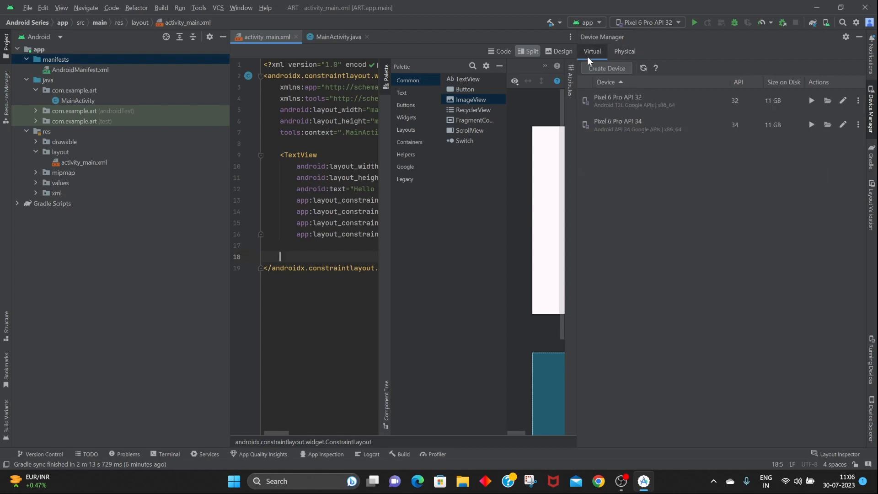
# Start creating a new virtual device, choose the Pixel 7 Pro phone definition, and proceed to system image selection.
pyautogui.click(616, 68)
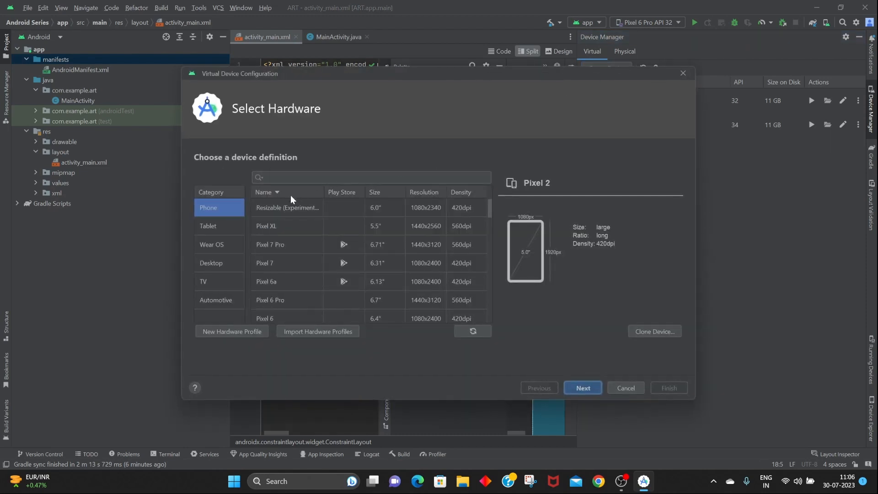
pyautogui.scroll(-5, 334, 234)
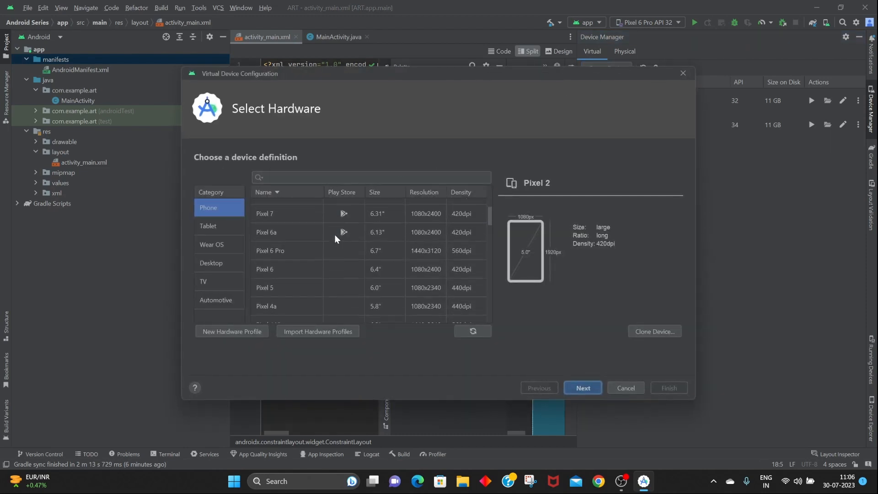
pyautogui.scroll(-10, 334, 235)
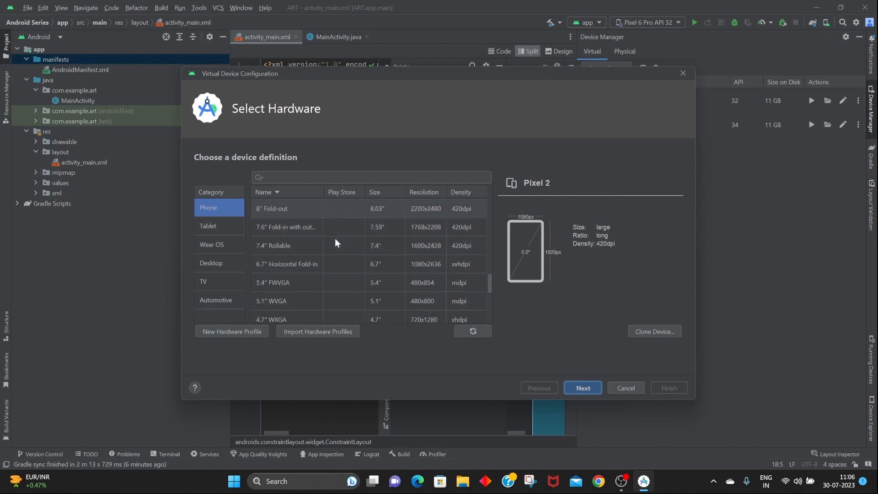
pyautogui.scroll(8, 335, 237)
pyautogui.scroll(4, 335, 238)
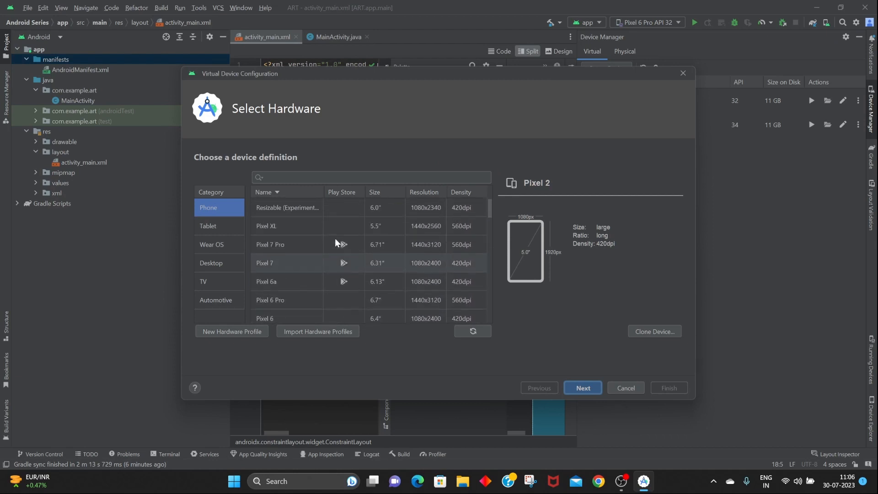
pyautogui.click(308, 246)
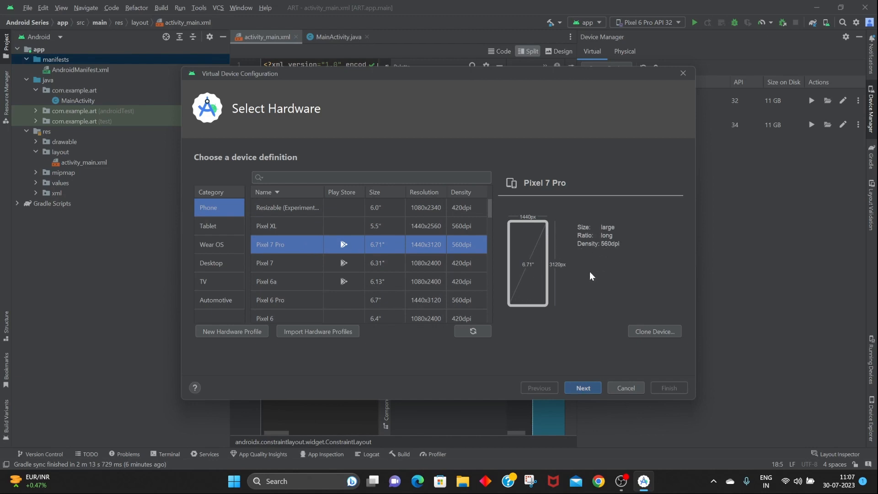
pyautogui.click(306, 269)
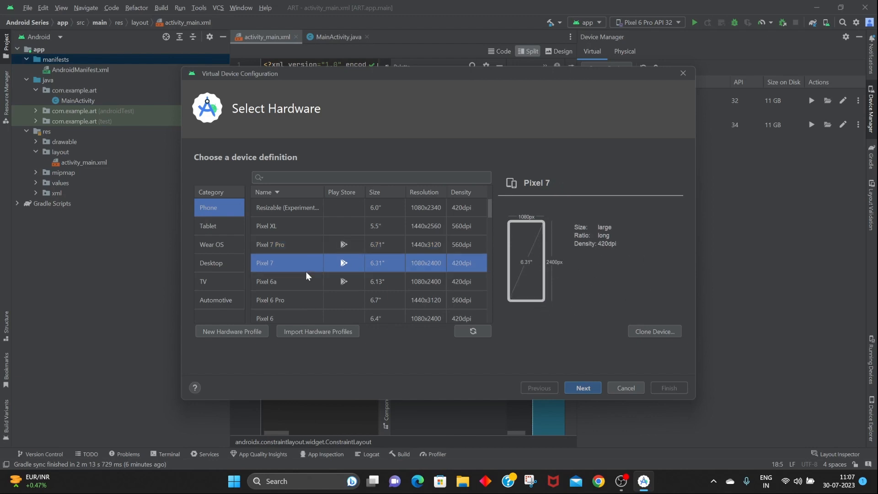
pyautogui.click(309, 276)
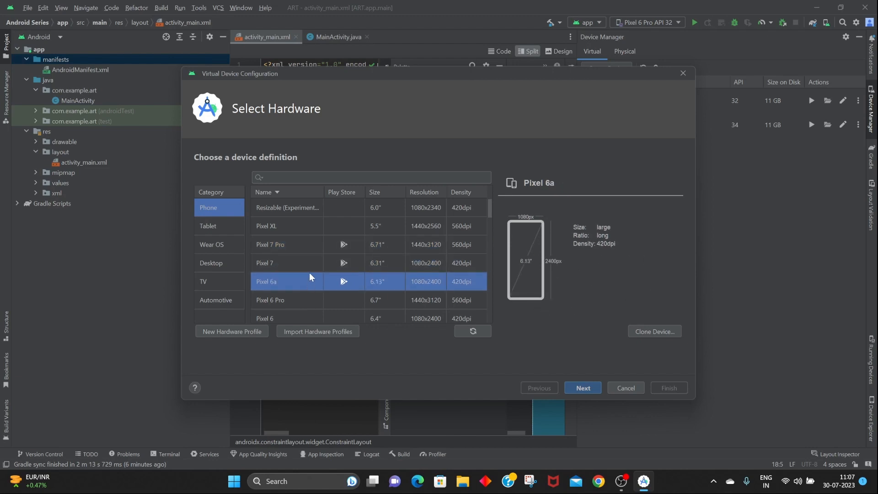
pyautogui.click(309, 248)
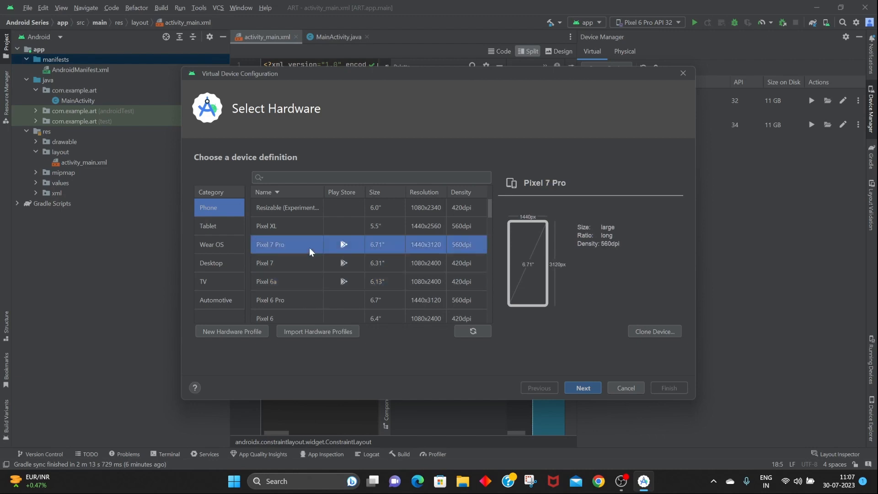
pyautogui.click(577, 388)
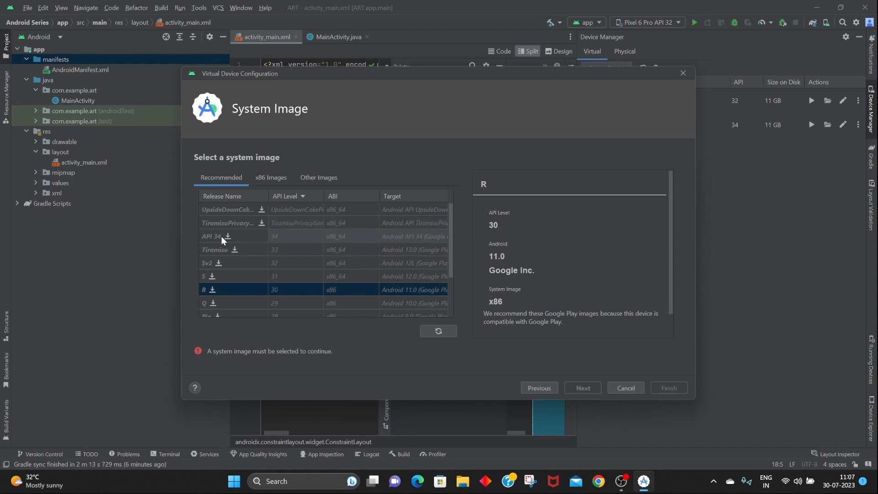
# Download the API 34 system image for the new virtual device.
pyautogui.click(228, 236)
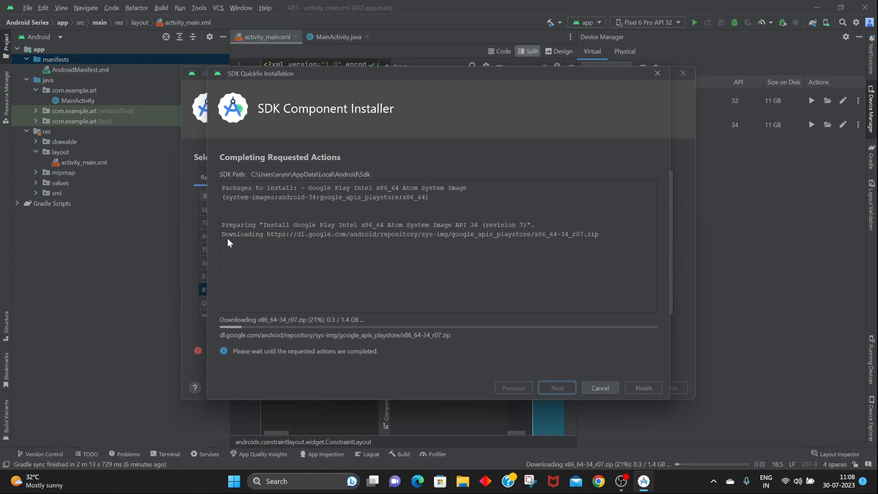
pyautogui.moveTo(459, 74)
pyautogui.mouseDown()
pyautogui.moveTo(449, 350)
pyautogui.moveTo(453, 65)
pyautogui.mouseUp()
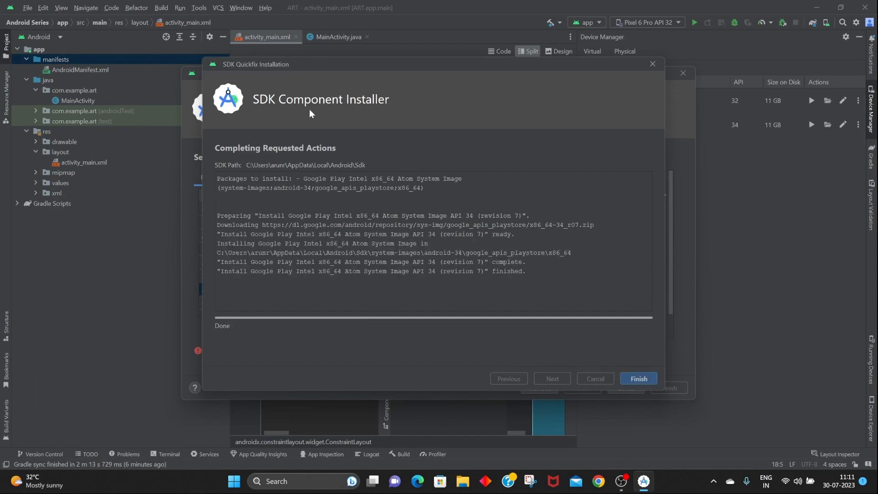
pyautogui.click(638, 378)
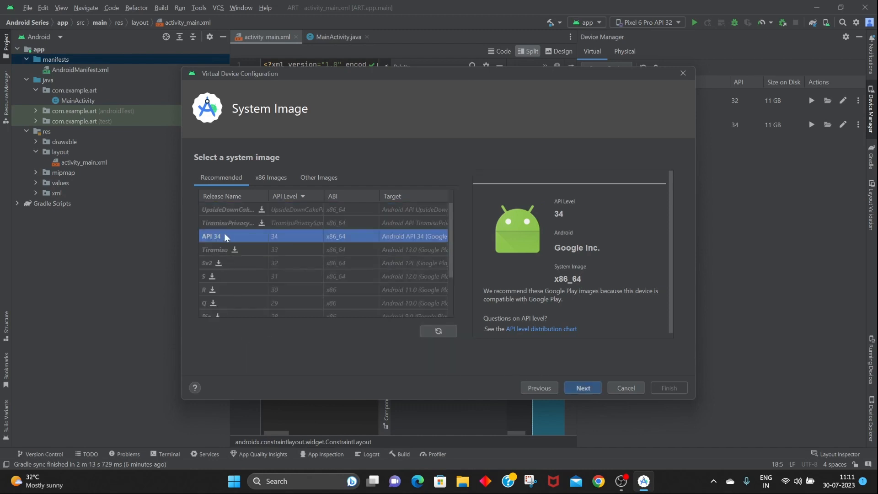
# Select the API 34 image, keep the default configuration, finish creating the Pixel 7 Pro API 34 virtual device, and hide Device Manager.
pyautogui.click(583, 387)
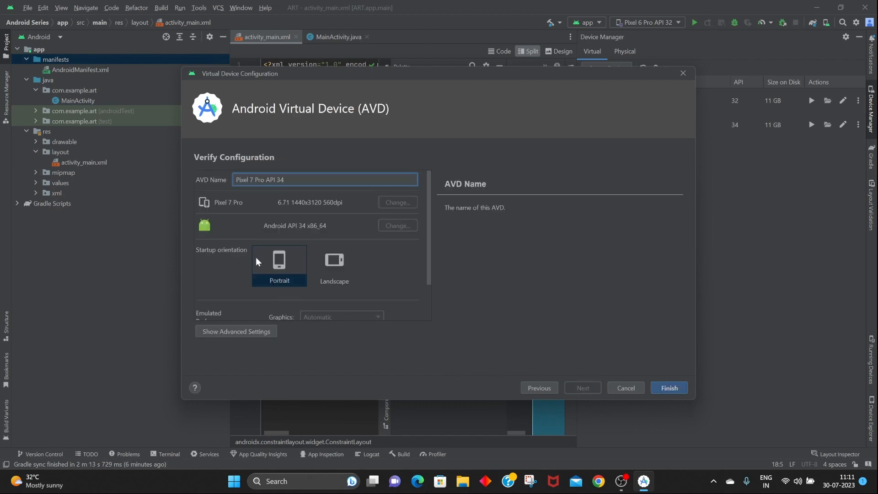
pyautogui.scroll(-2, 256, 262)
pyautogui.scroll(2, 295, 237)
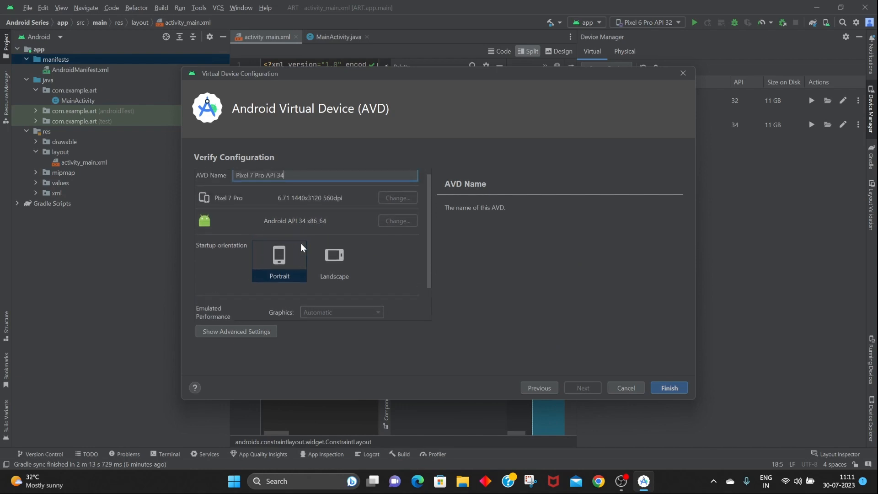
pyautogui.click(660, 388)
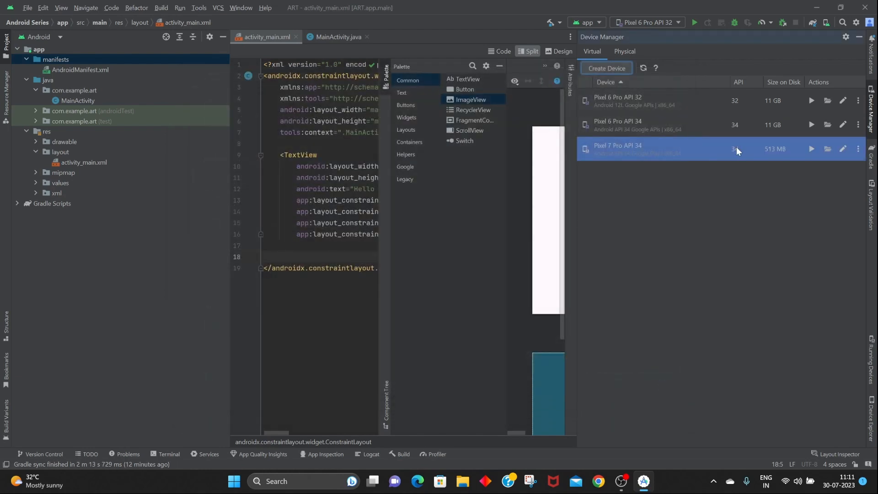
pyautogui.click(859, 36)
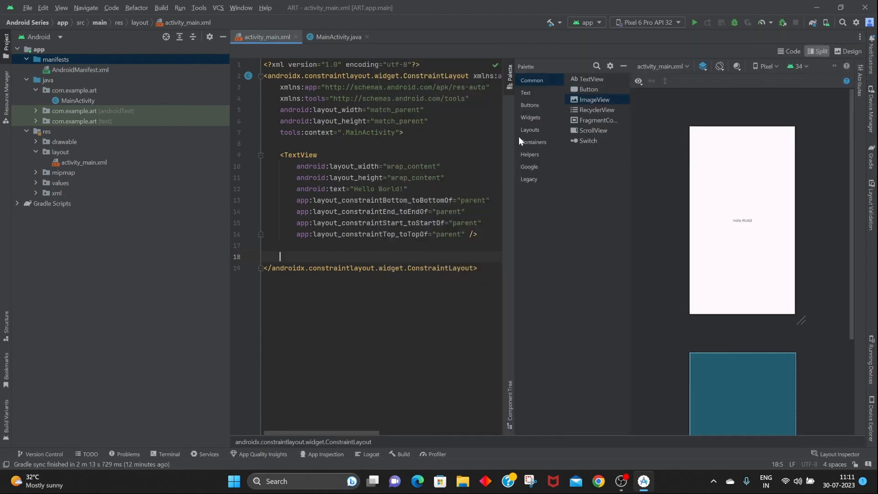
# Change the TextView's text in the layout XML to "Hello ART Squad!".
pyautogui.click(467, 137)
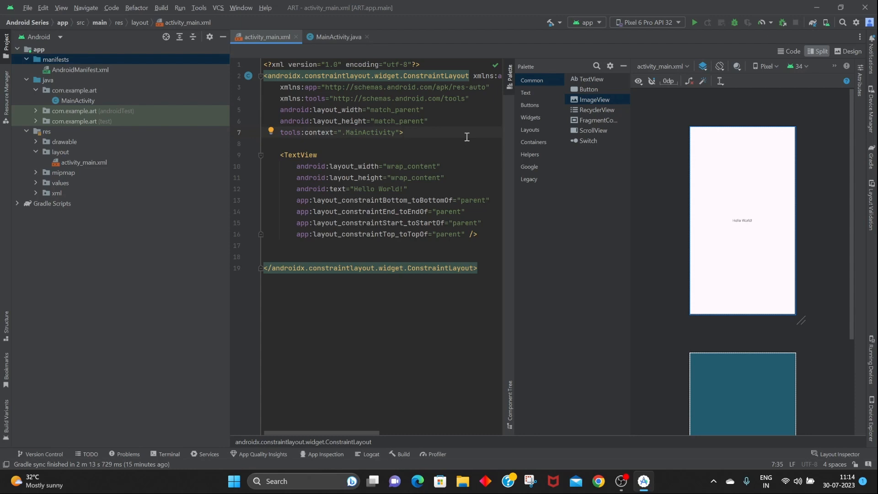
pyautogui.moveTo(379, 189); pyautogui.dragTo(403, 188)
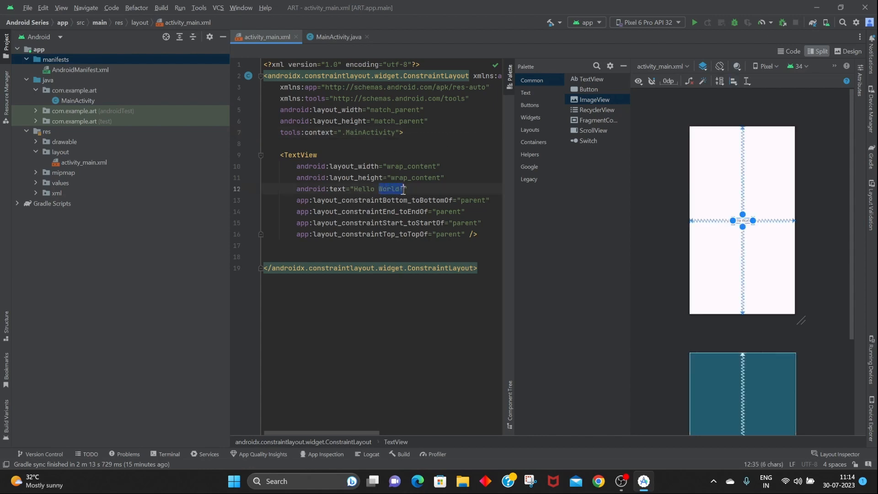
pyautogui.write('ART ')
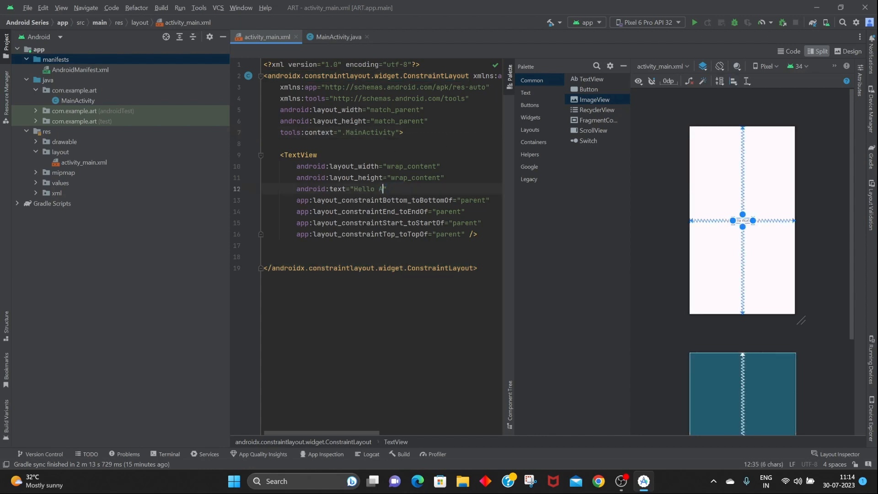
pyautogui.write('Squ')
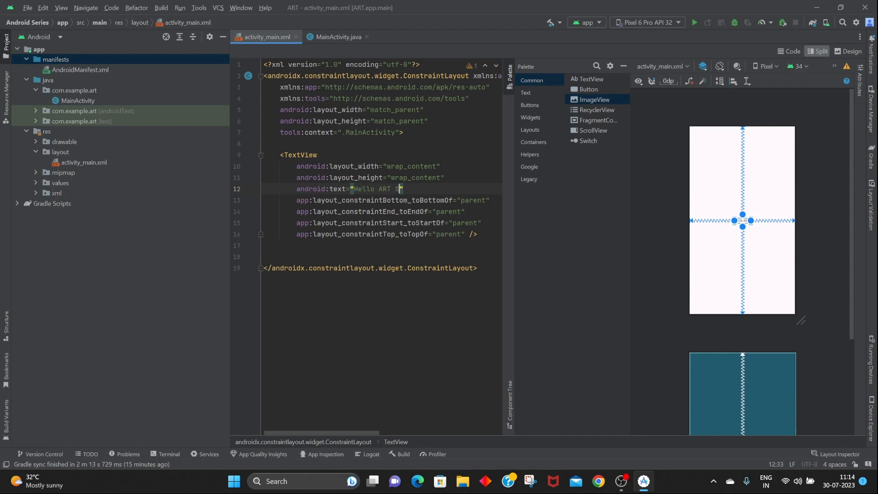
pyautogui.write('ad!')
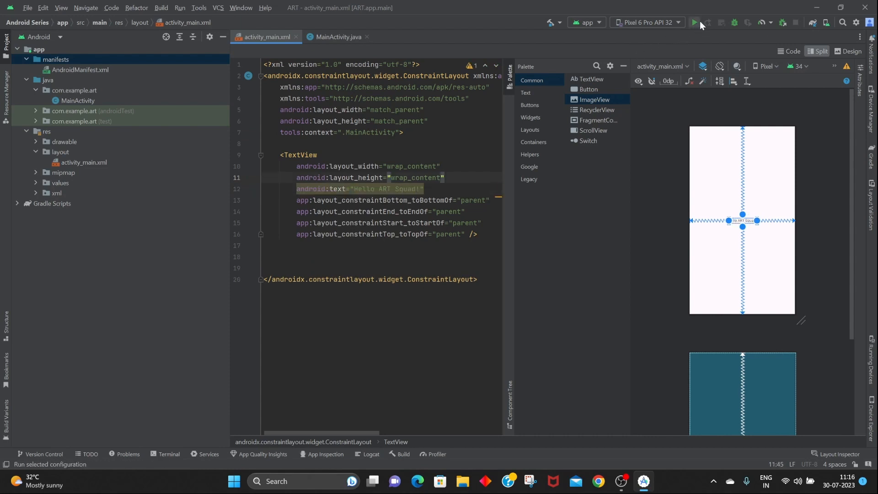
# Choose Pixel 7 Pro API 34 as the target device and run the app on it.
pyautogui.click(678, 23)
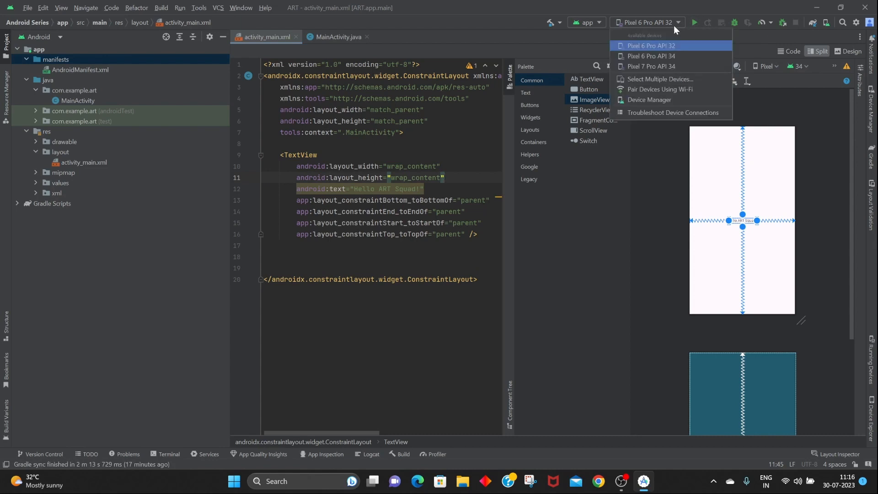
pyautogui.click(669, 69)
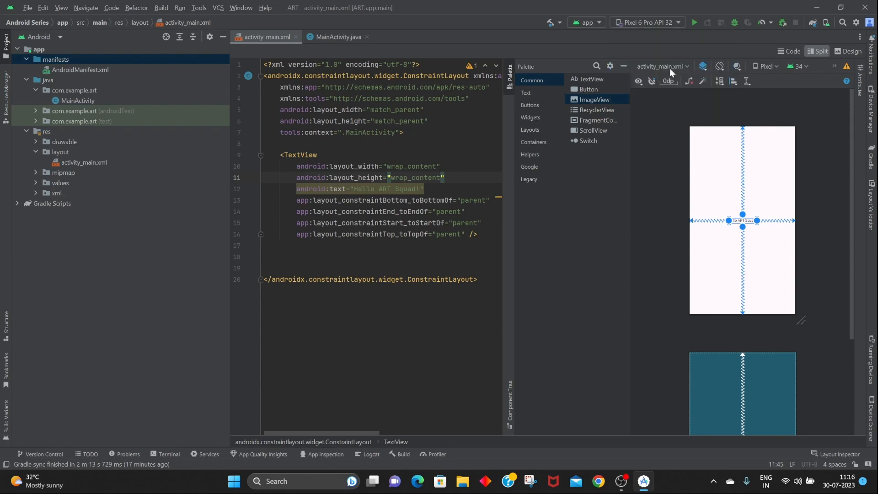
pyautogui.click(698, 25)
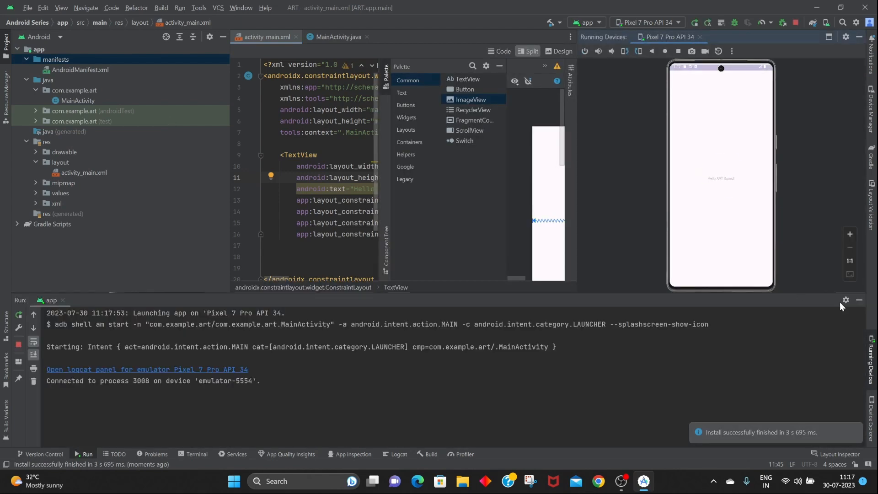
# Hide the Run output and swipe up on the emulator screen to go to its home screen.
pyautogui.click(856, 301)
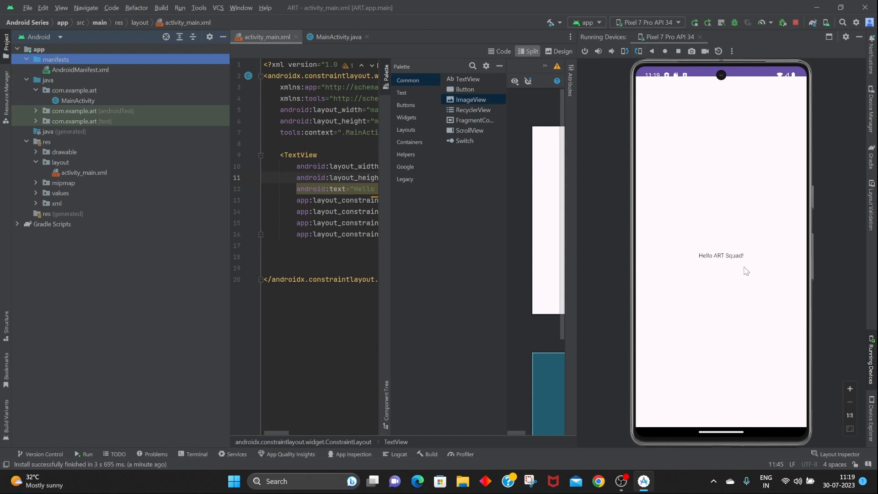
pyautogui.moveTo(719, 432); pyautogui.dragTo(733, 315)
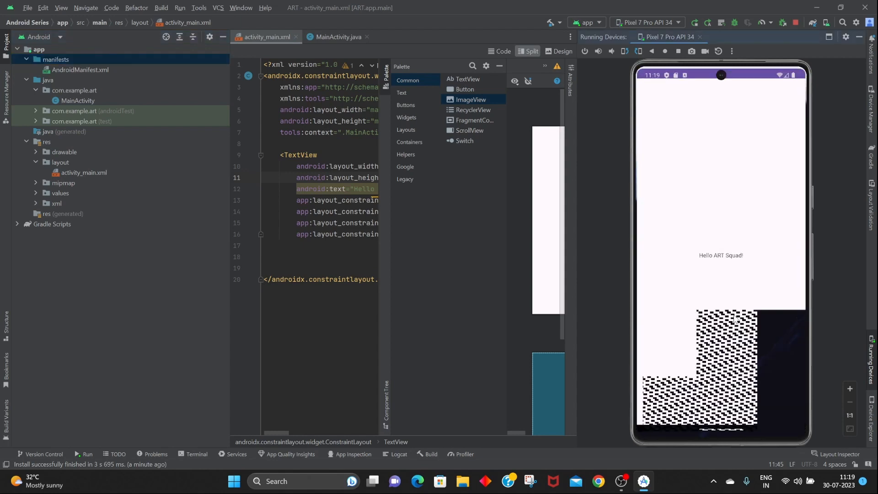
pyautogui.moveTo(728, 429); pyautogui.dragTo(691, 79)
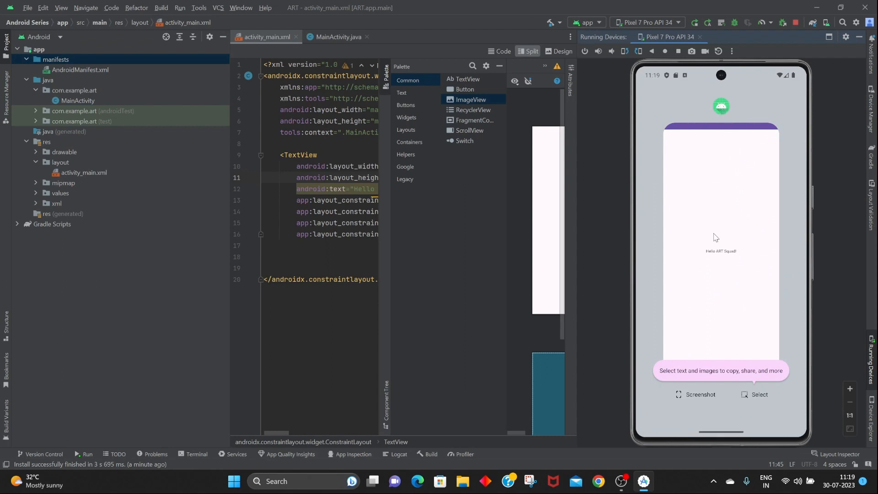
pyautogui.moveTo(718, 436); pyautogui.dragTo(711, 307)
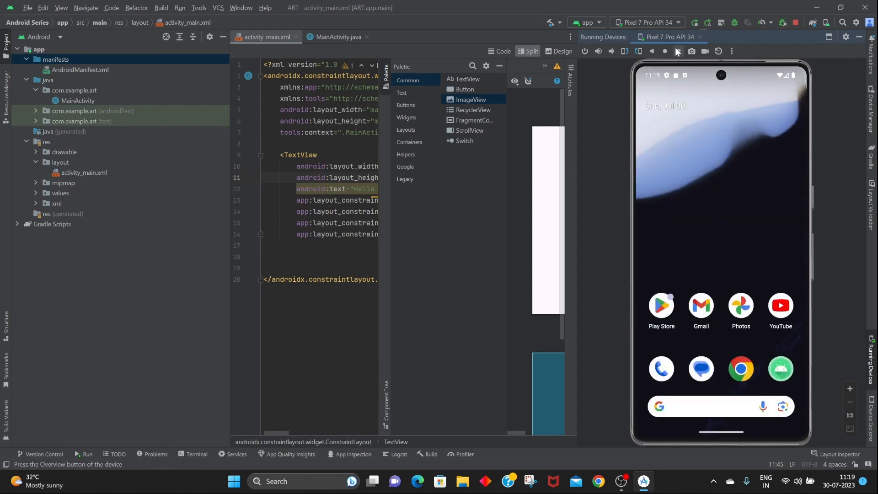
# Open the emulator's Extended Controls window and close it again.
pyautogui.click(732, 51)
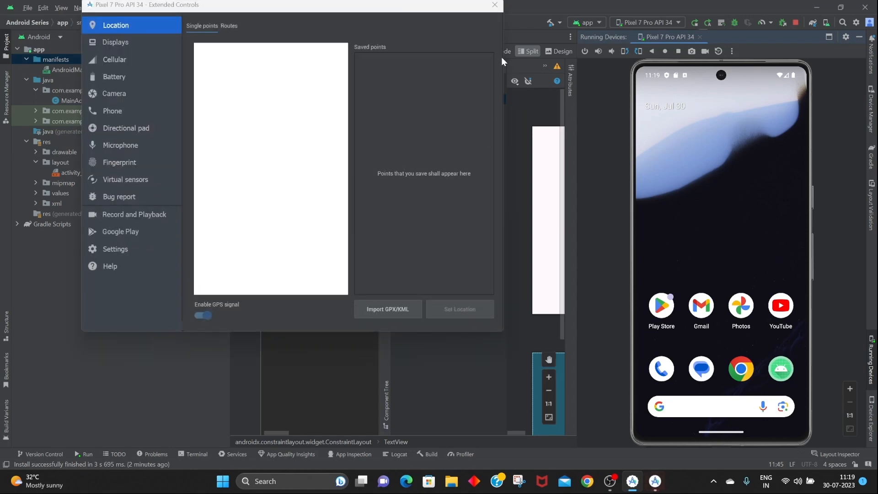
pyautogui.click(495, 4)
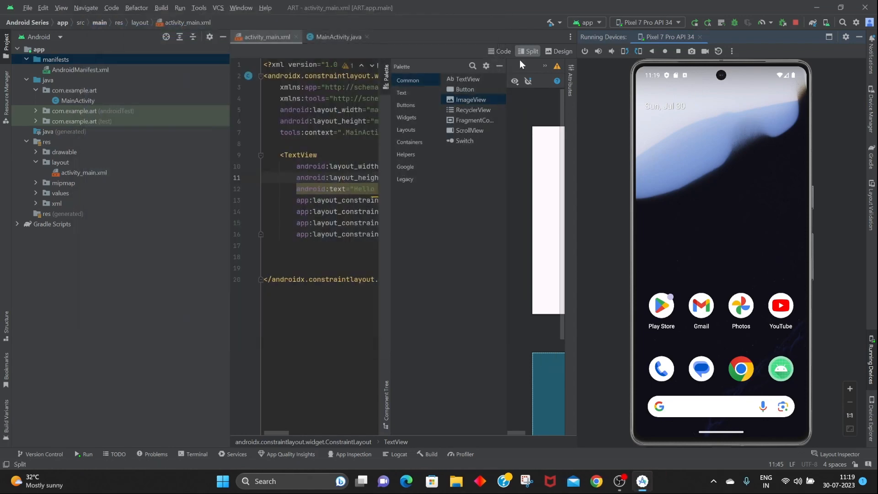
# Relaunch the app from the emulator's home screen, then stop it and hide the Running Devices panel.
pyautogui.click(776, 371)
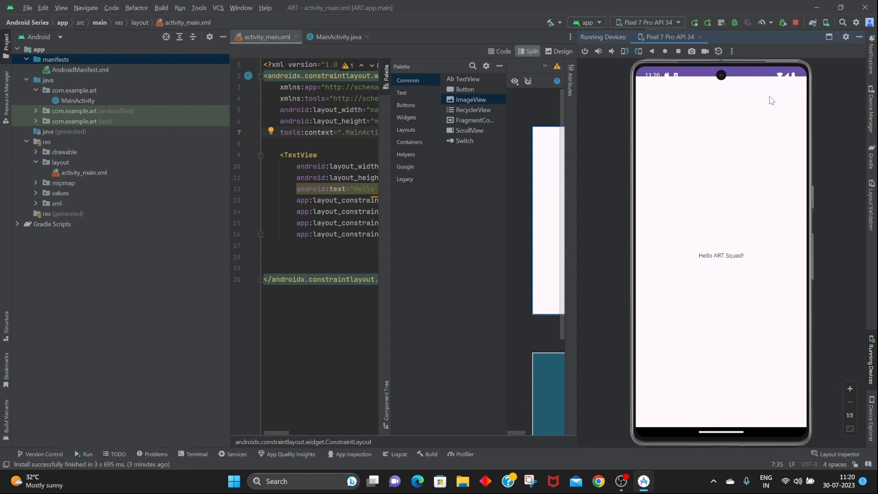
pyautogui.click(797, 22)
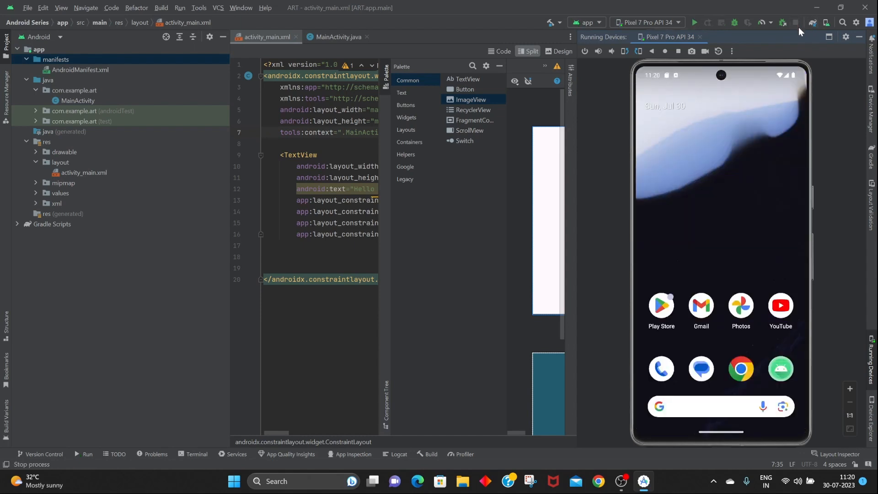
pyautogui.click(854, 40)
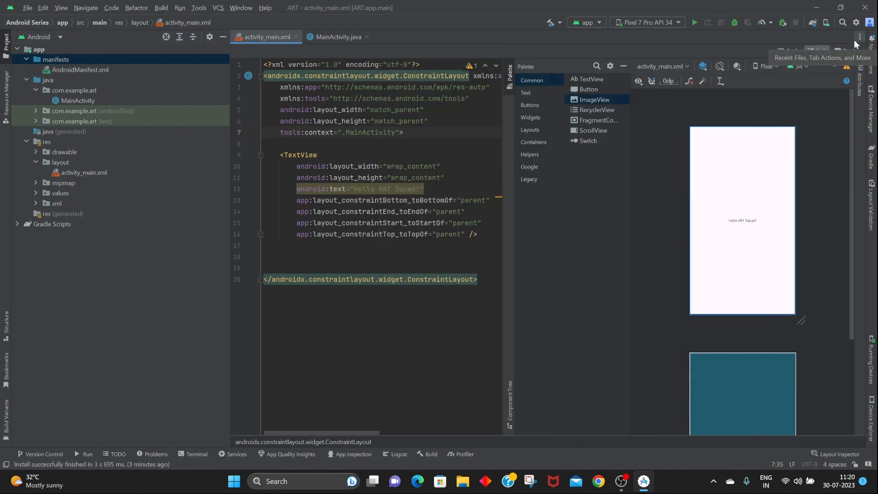